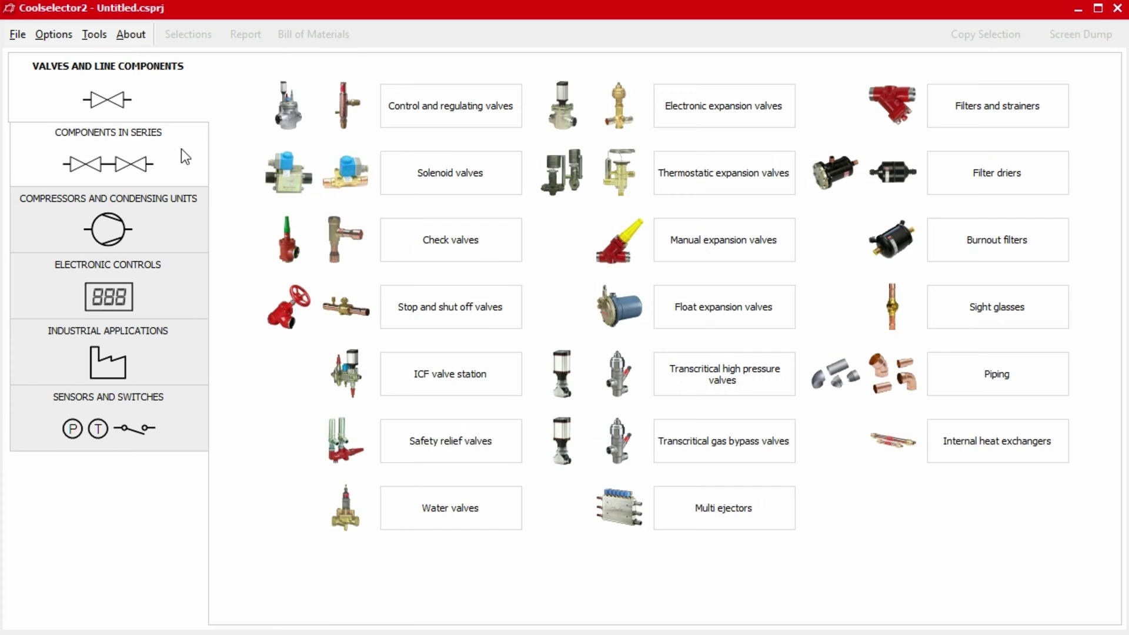
- Browse the compressor, electronic control, industrial and sensor categories, returning to valves and line components
left_click(173, 162)
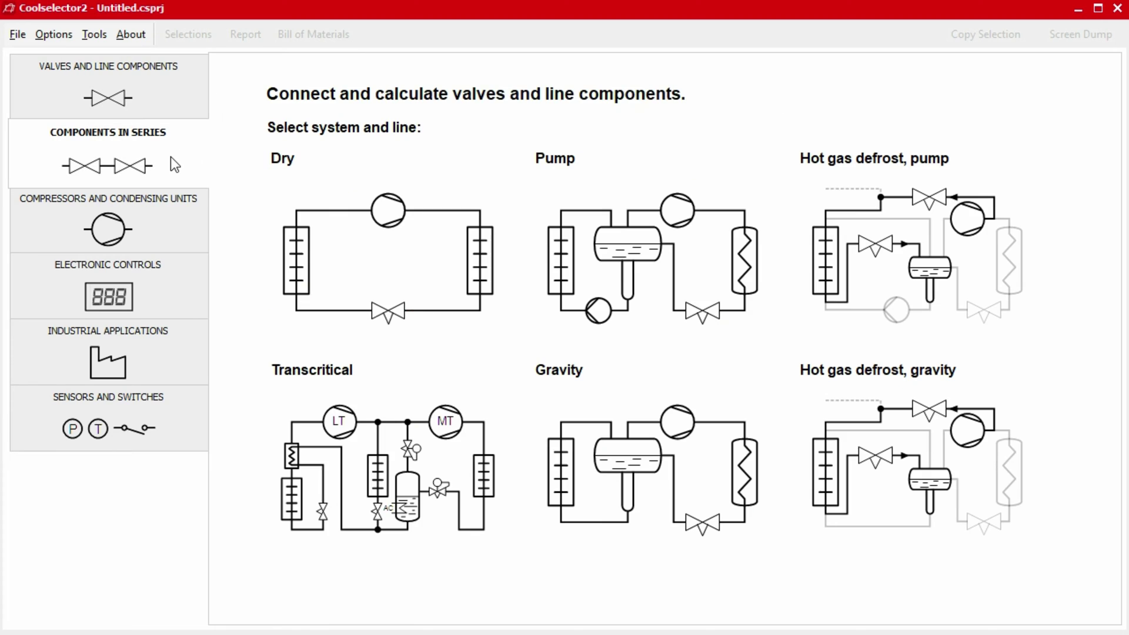
left_click(157, 232)
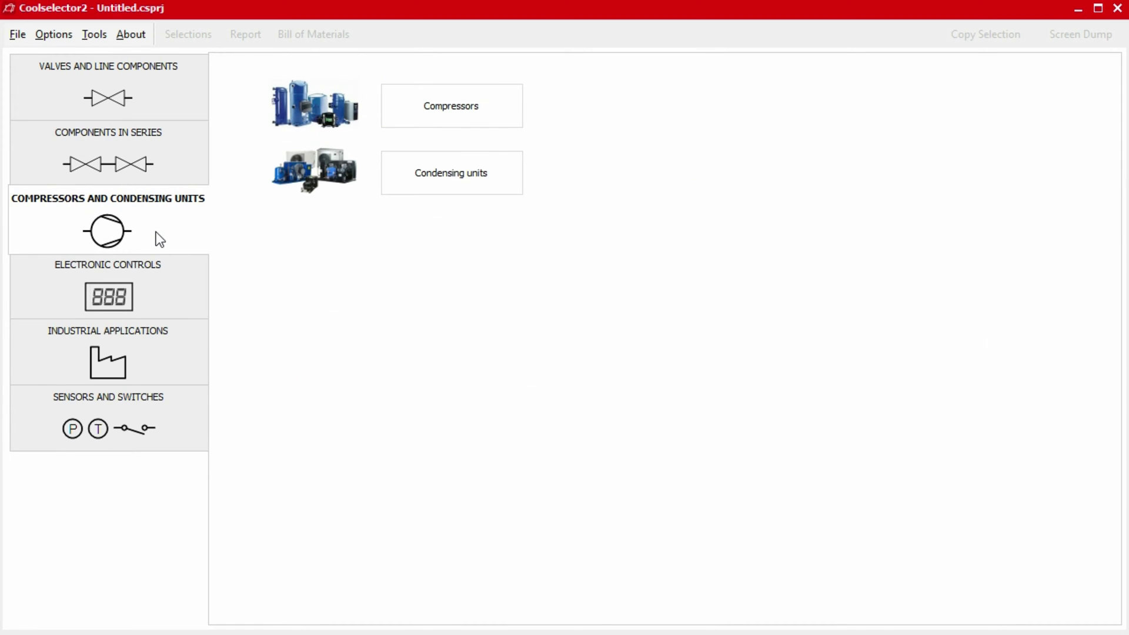
left_click(157, 292)
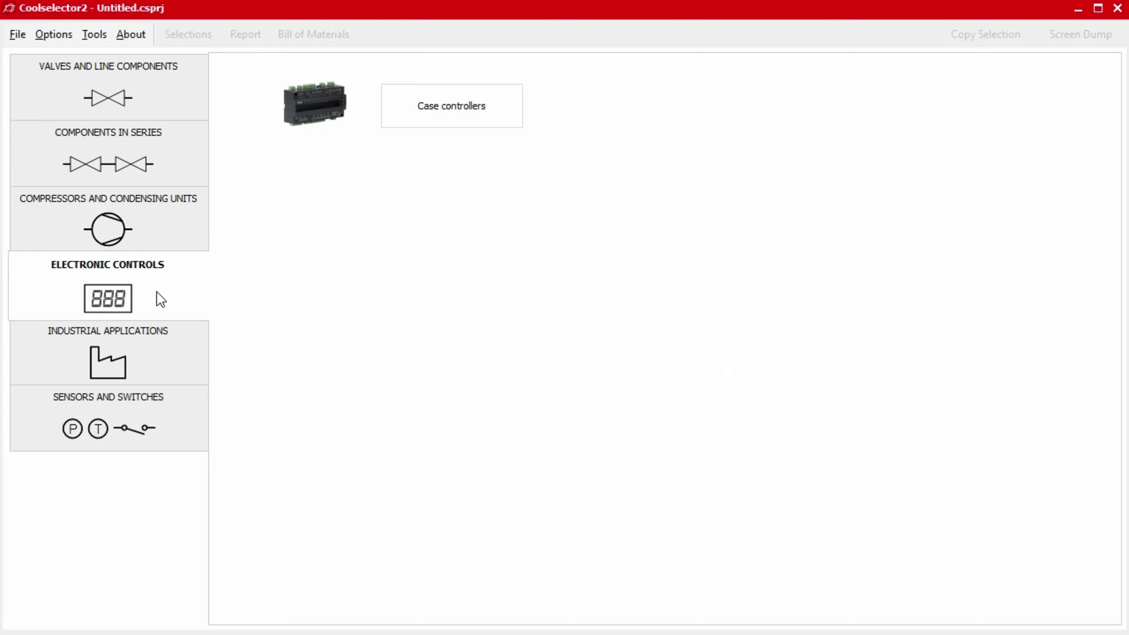
left_click(155, 358)
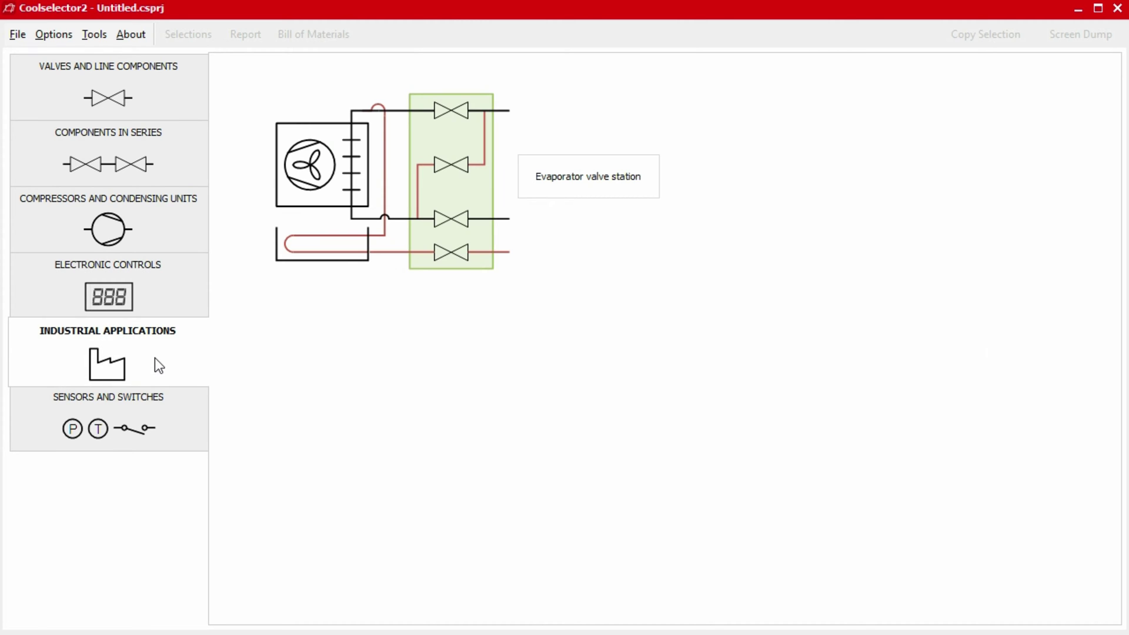
left_click(158, 424)
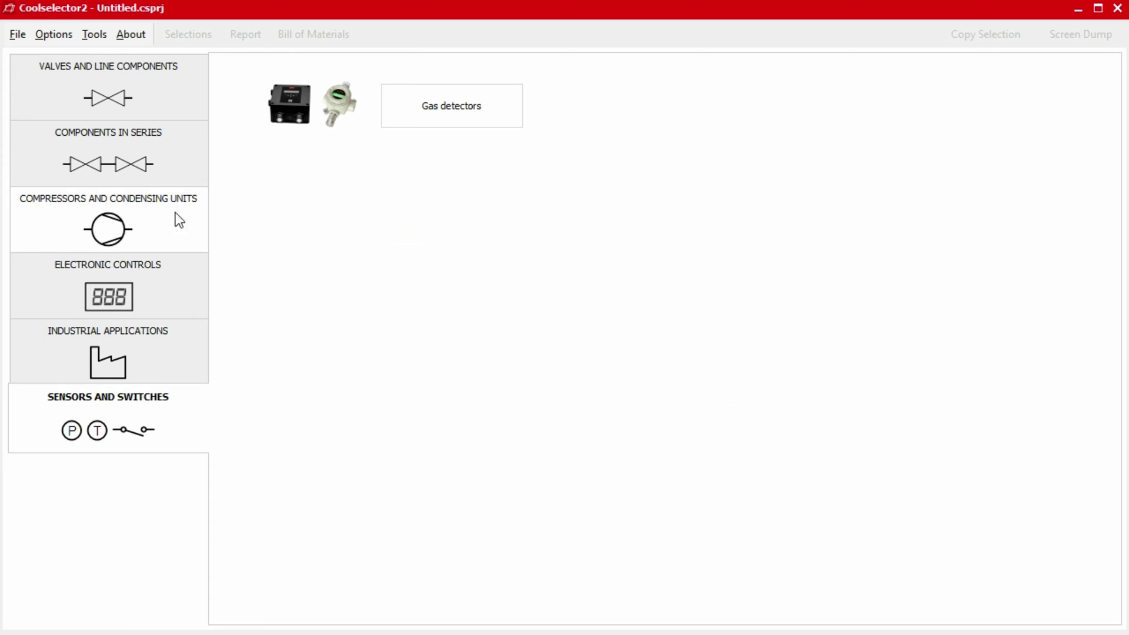
left_click(167, 94)
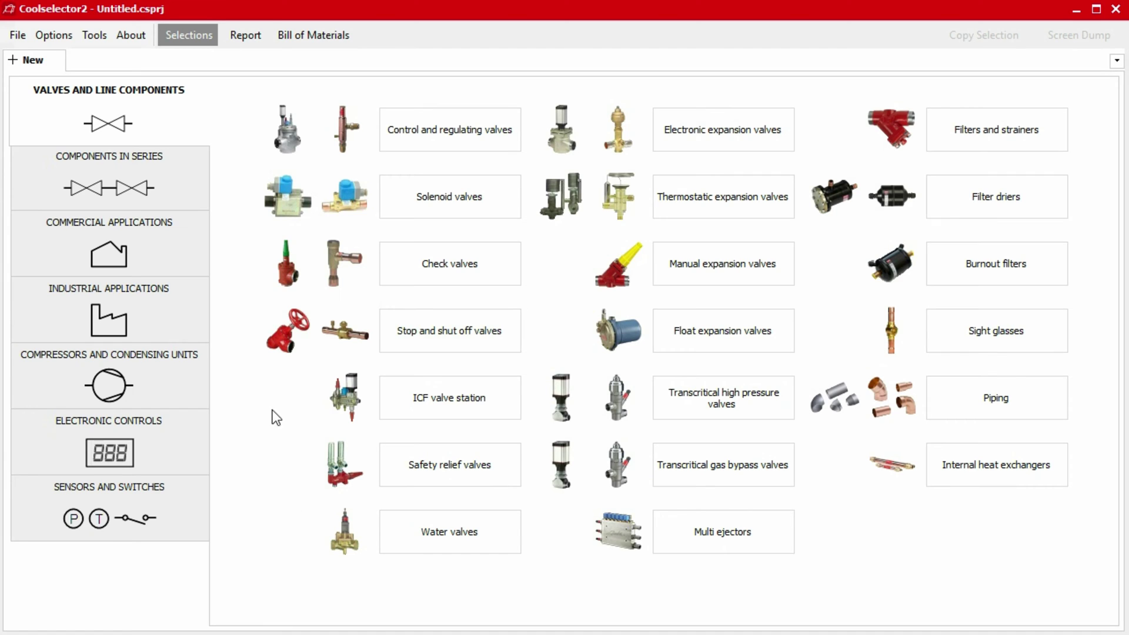
- Set preferences to Industrial applications and show the Components in Series system choices
left_click(51, 36)
mouse_move(87, 56)
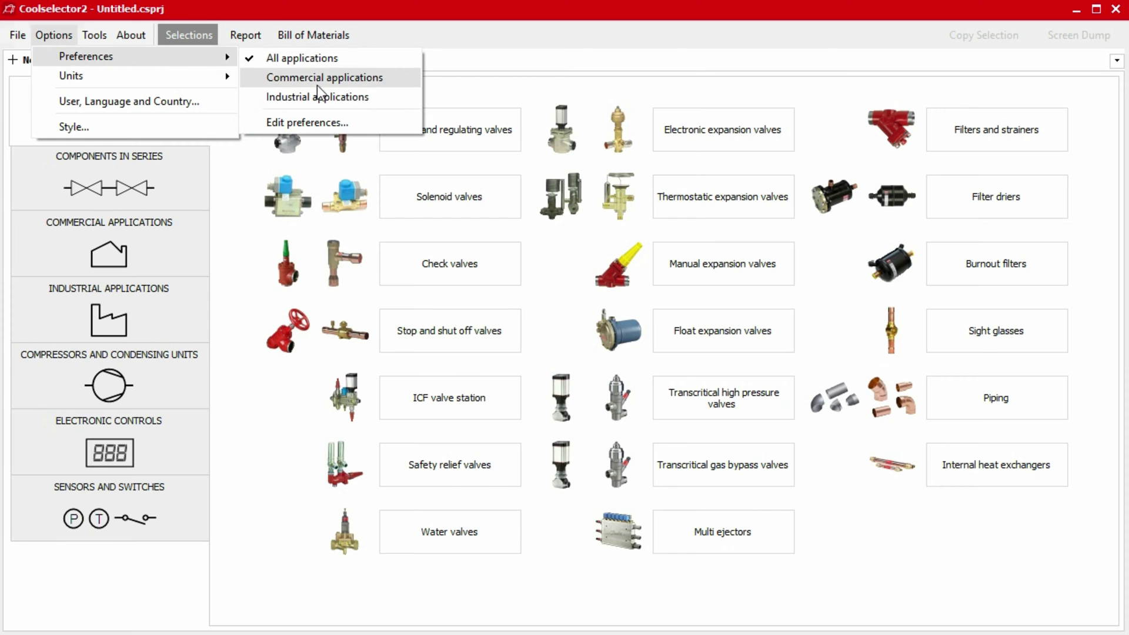
left_click(317, 94)
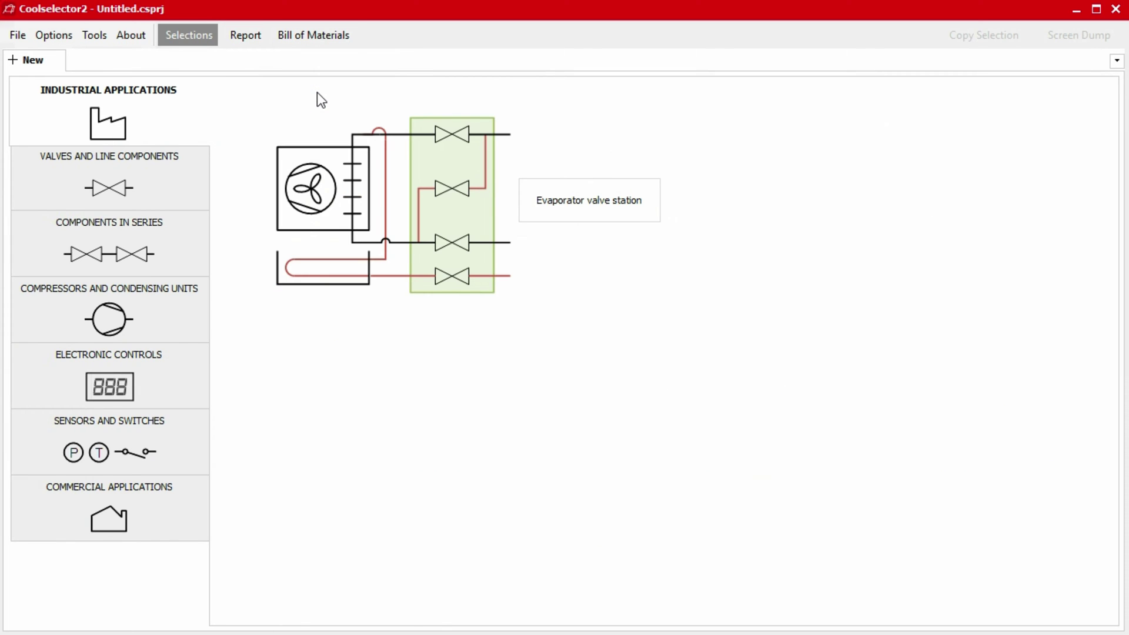
left_click(122, 253)
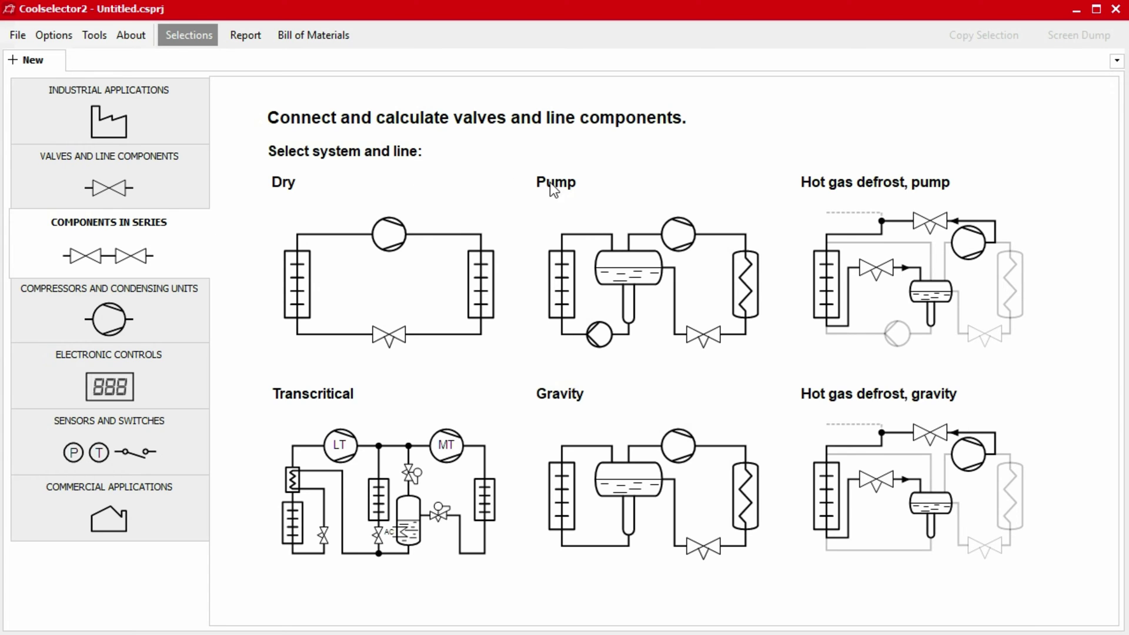
- Select the pump system's liquid line and keep R717 (Ammonia) as refrigerant
left_click(668, 312)
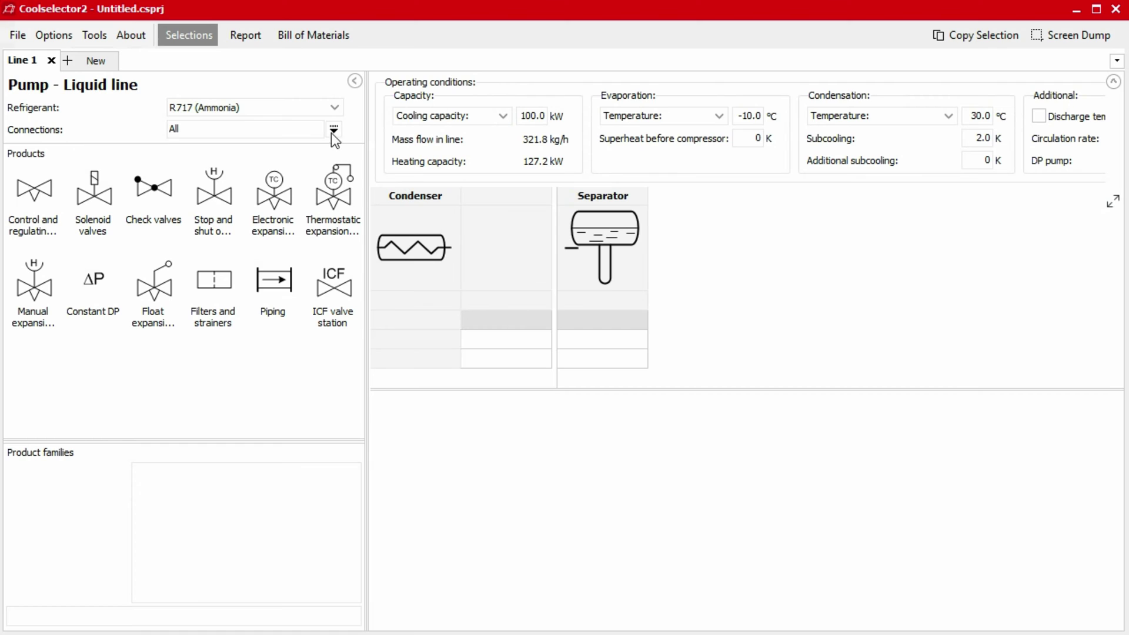
left_click(334, 107)
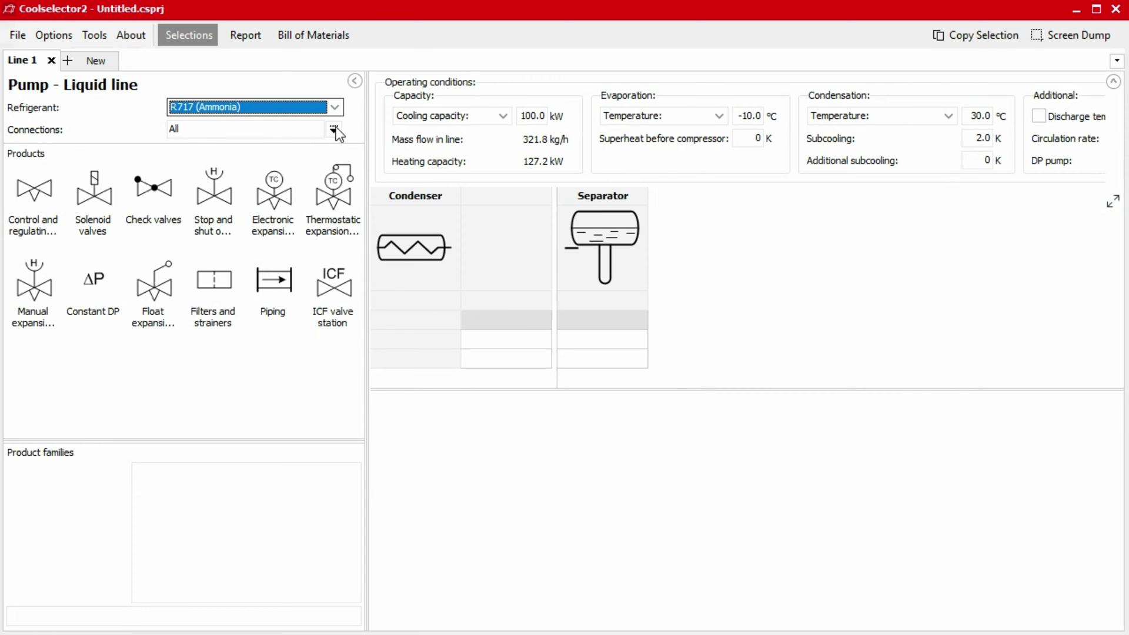
- Enter 400 kW cooling capacity, −20 °C evaporation temperature and 0 K subcooling
double_click(531, 116)
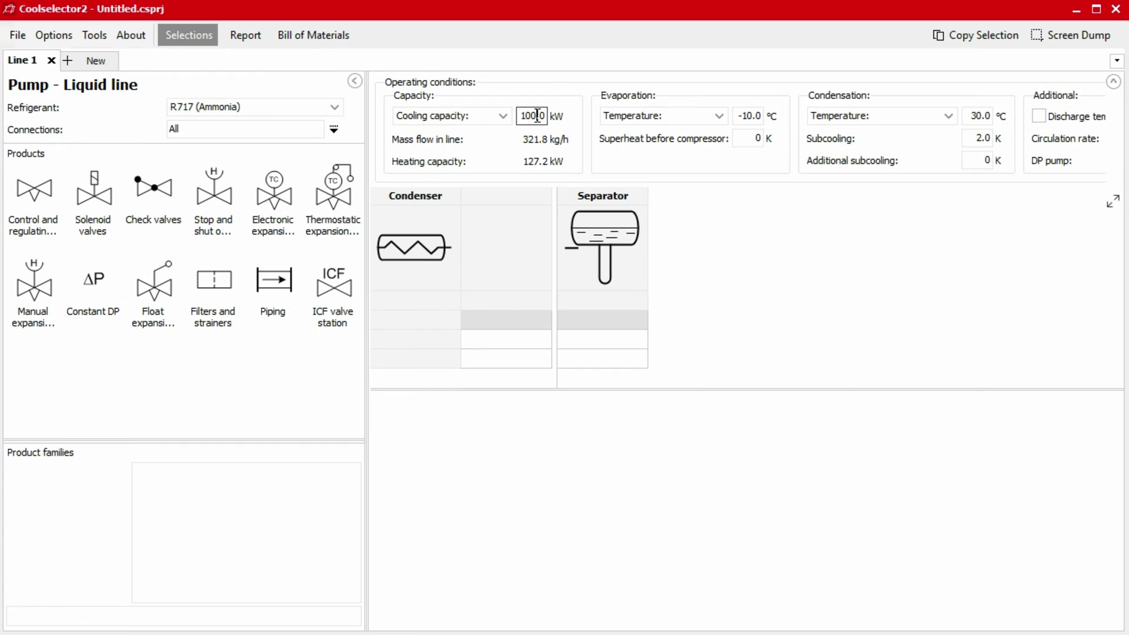
type("400")
key("Tab")
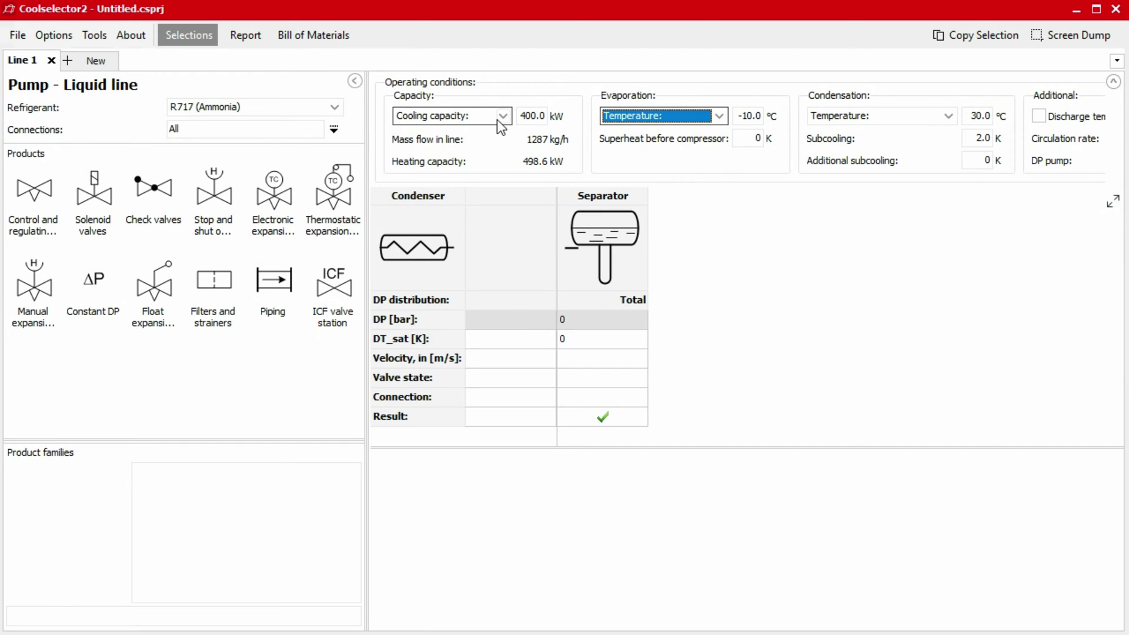
double_click(749, 115)
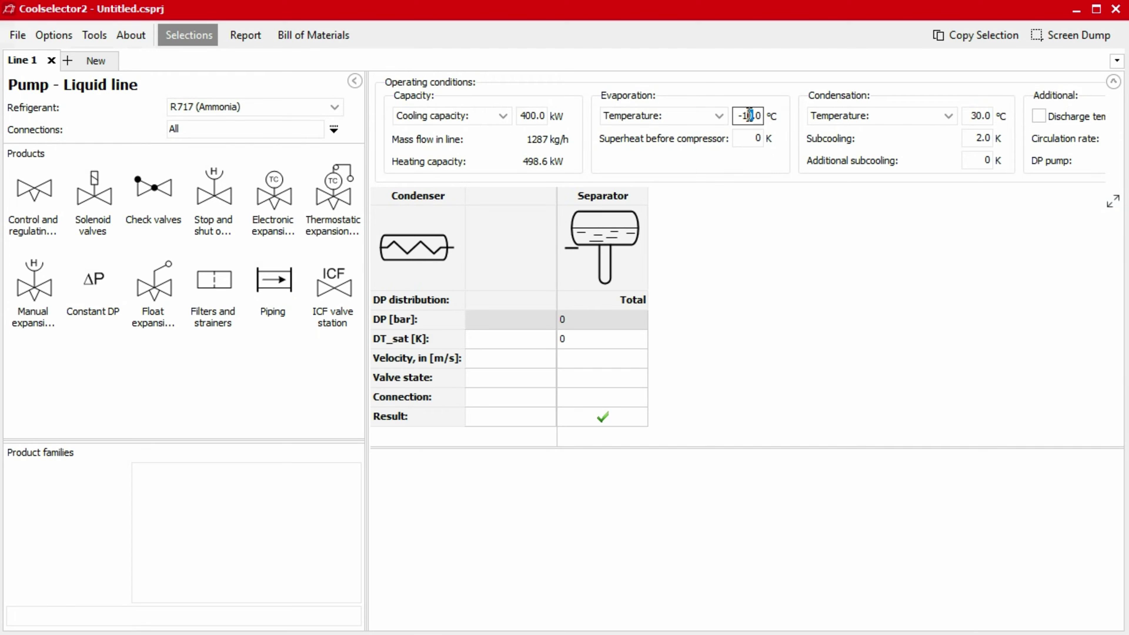
type("-20")
key("Tab")
left_click(988, 116)
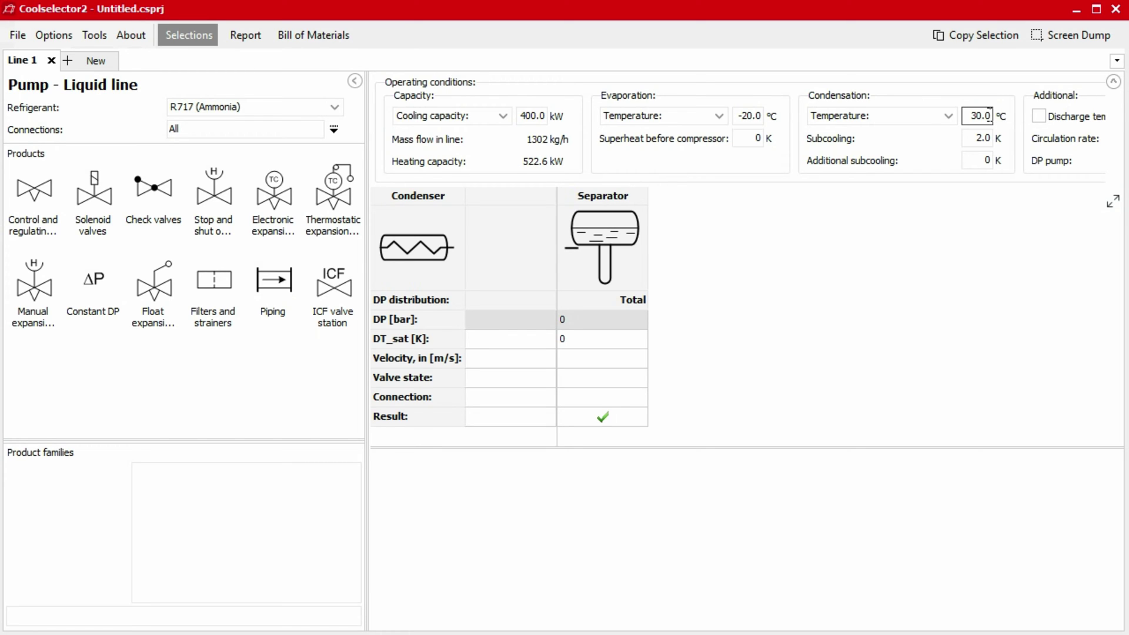
left_click(990, 137)
left_click_drag(989, 138, 962, 141)
type("0")
key("Tab")
- List the electronic expansion valve families and pick ICM, abandoning a trial drag into the line
left_click(284, 201)
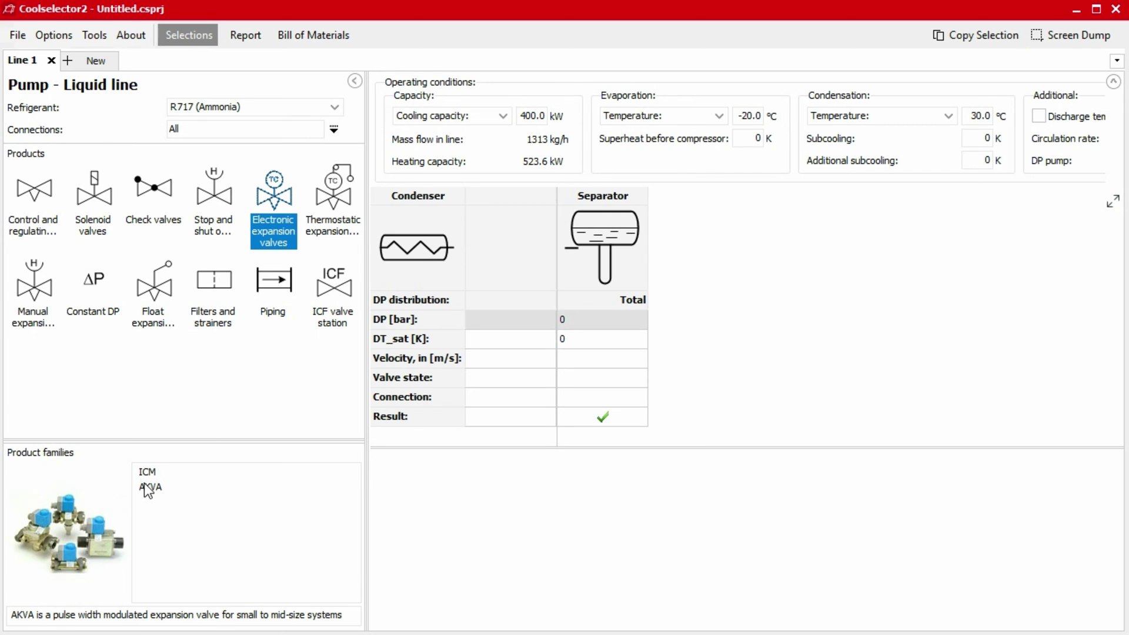
mouse_move(148, 486)
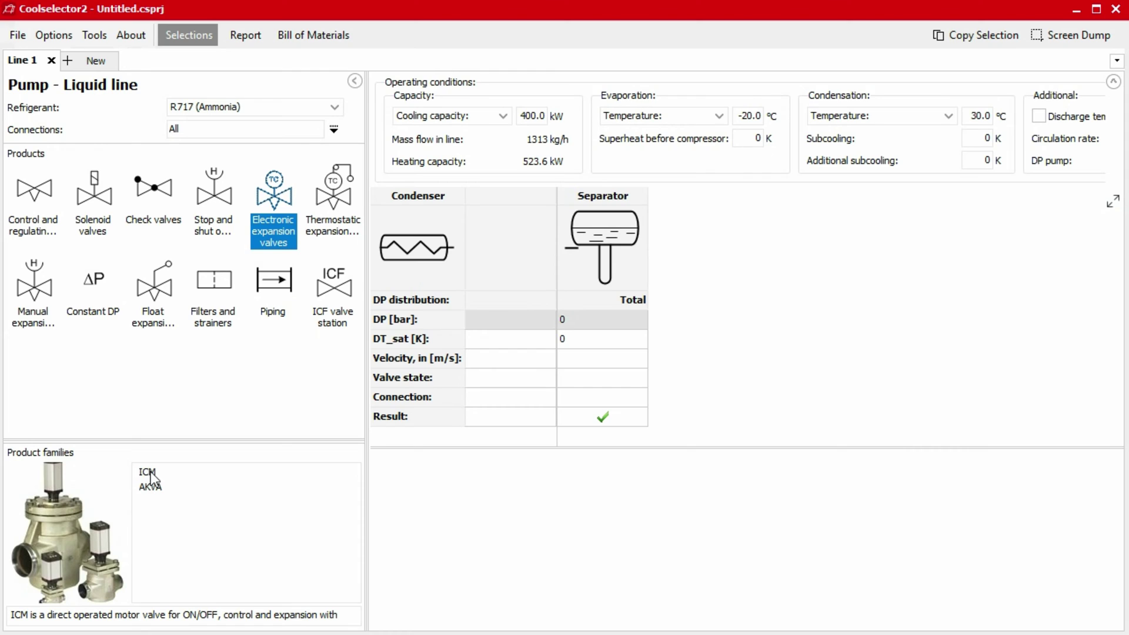
left_click(151, 475)
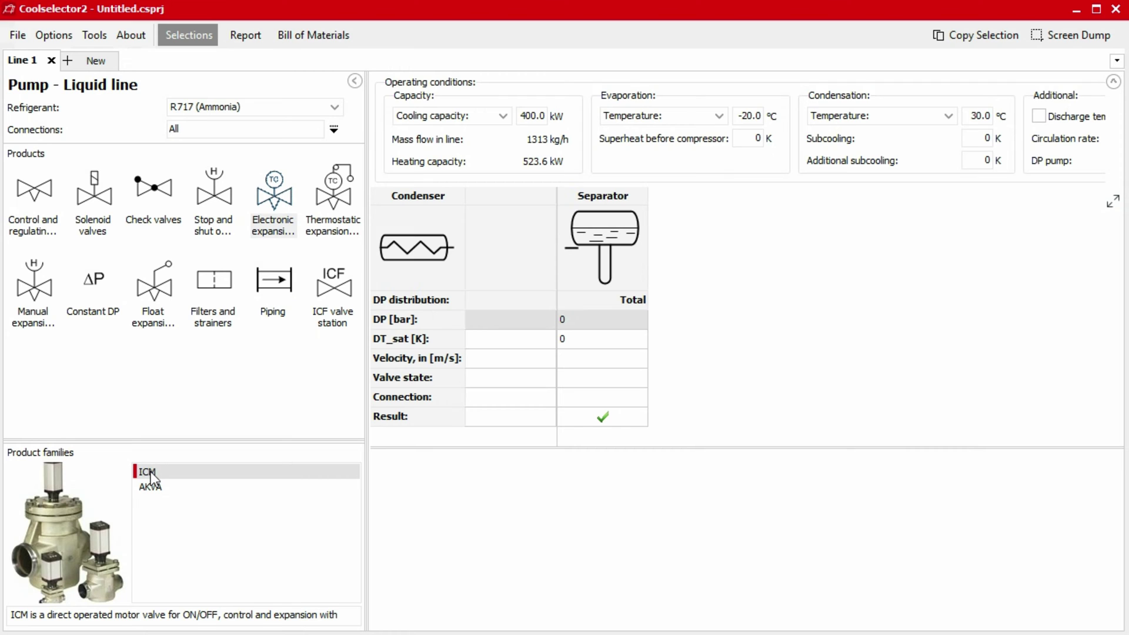
left_click_drag(151, 478, 570, 273)
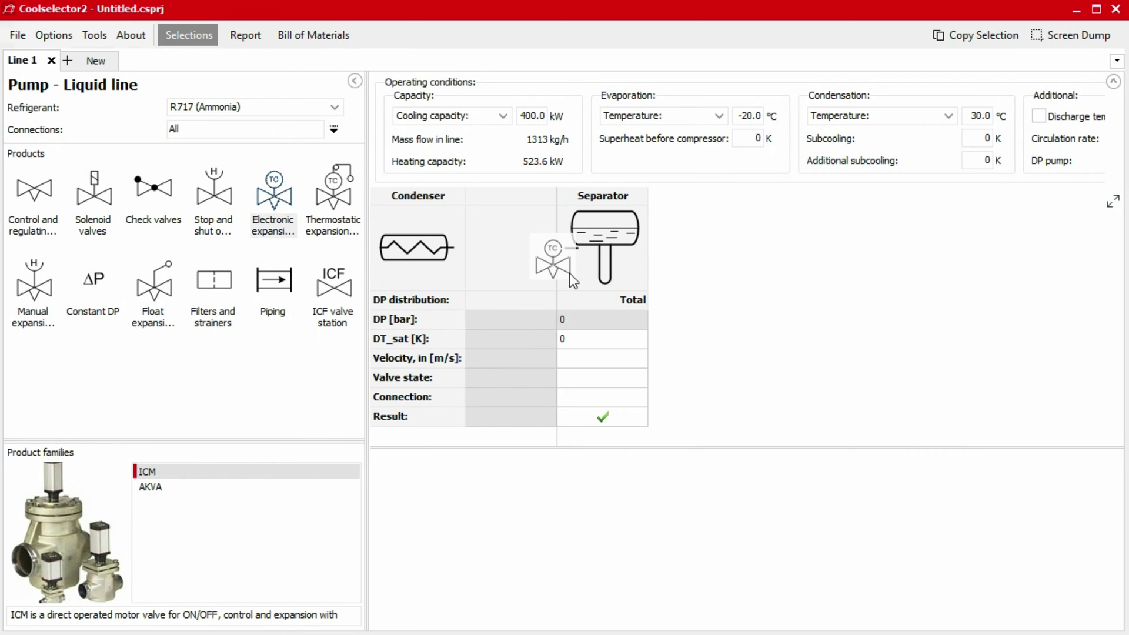
left_click_drag(569, 273, 154, 472)
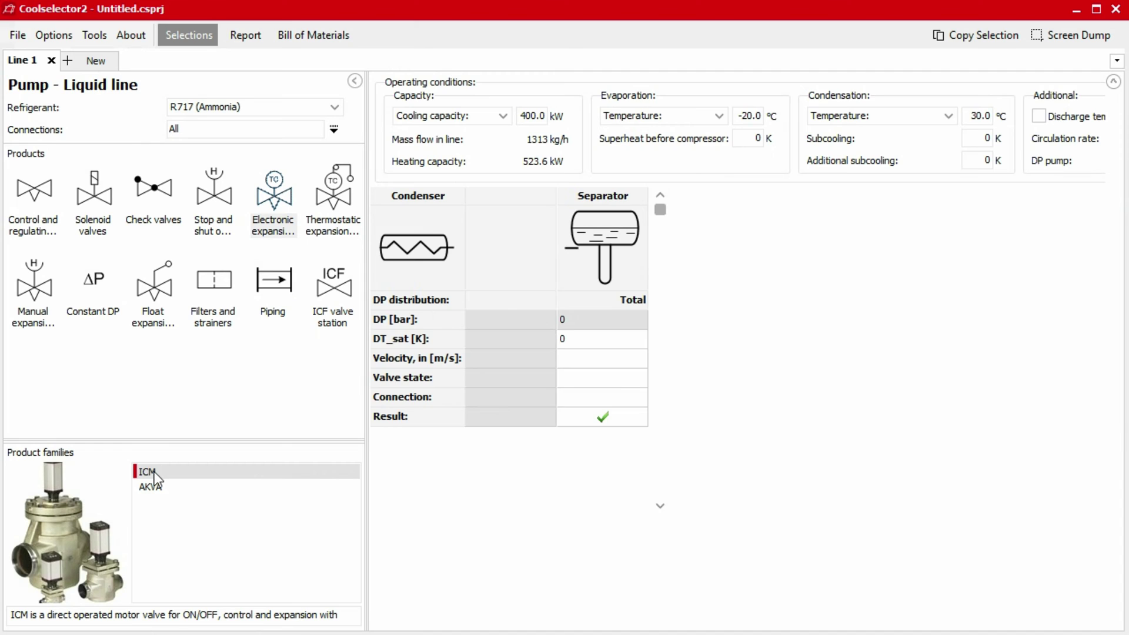
- Insert the ICM 20-B66 NS 25 valve into the liquid line
double_click(154, 472)
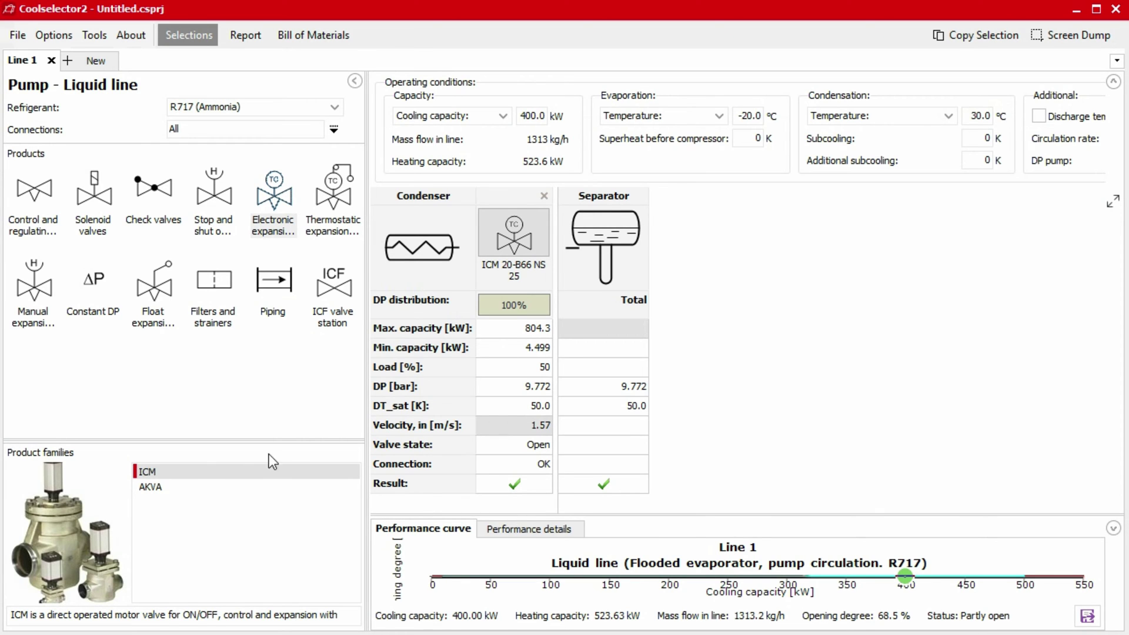
double_click(527, 238)
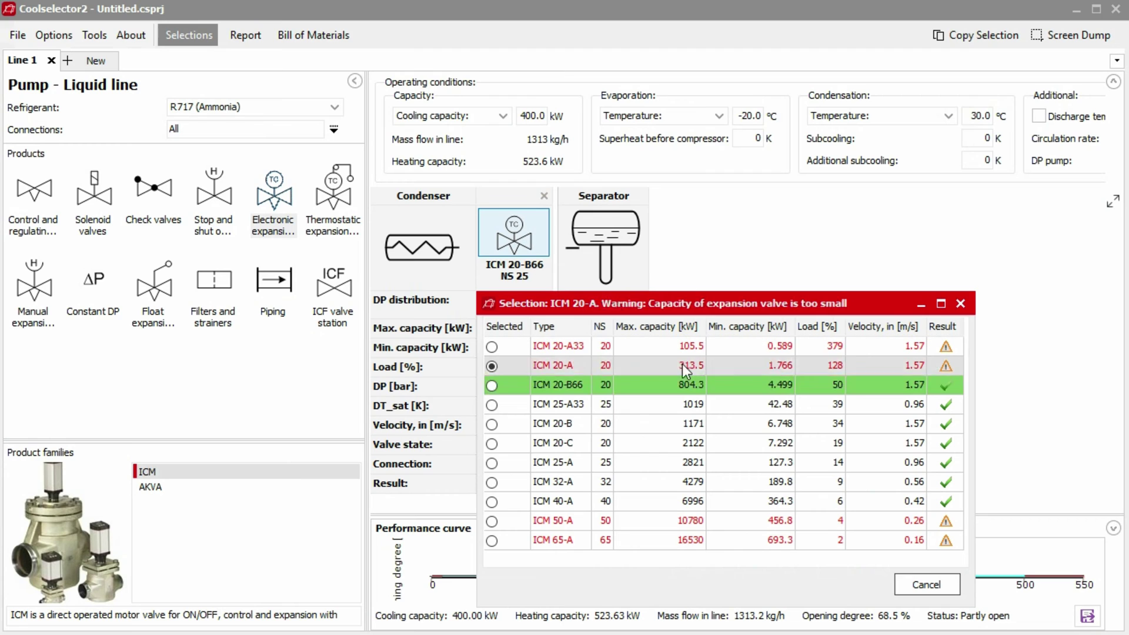
left_click(947, 366)
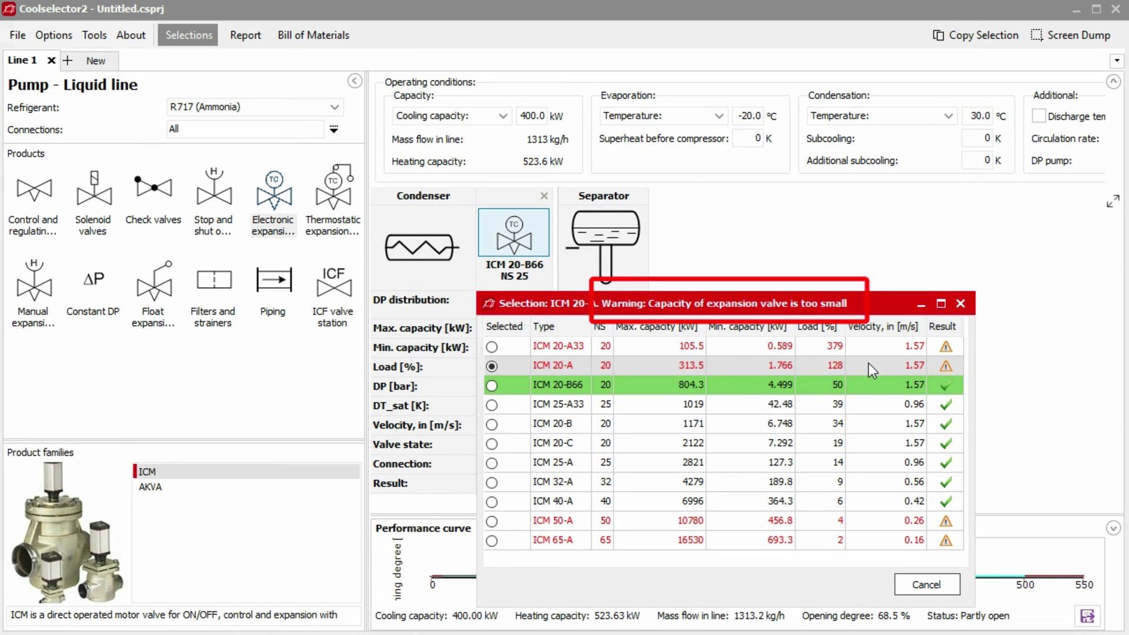
left_click(869, 386)
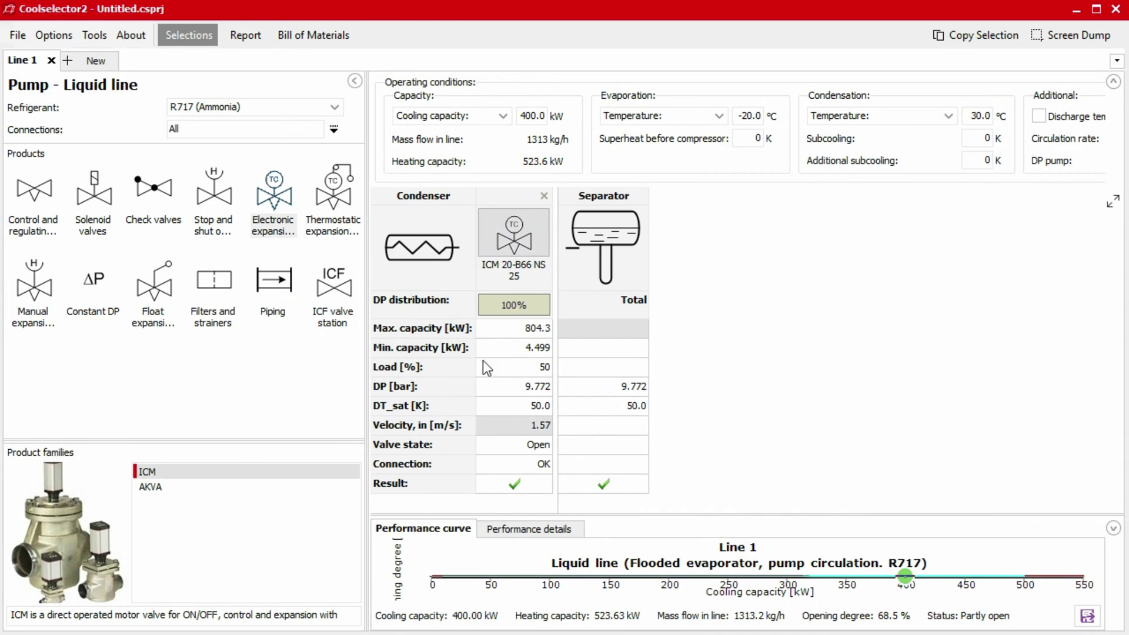
- Add a DIN-EN steel pipe with expander after the ICM valve and select its 10.00 m length
left_click(272, 282)
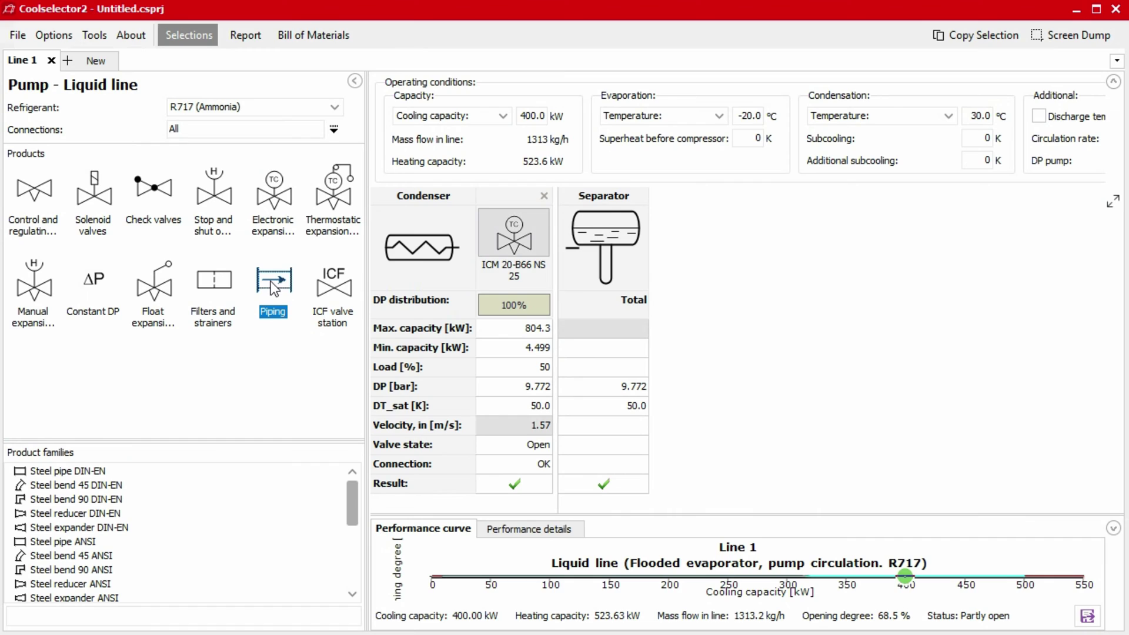
double_click(83, 471)
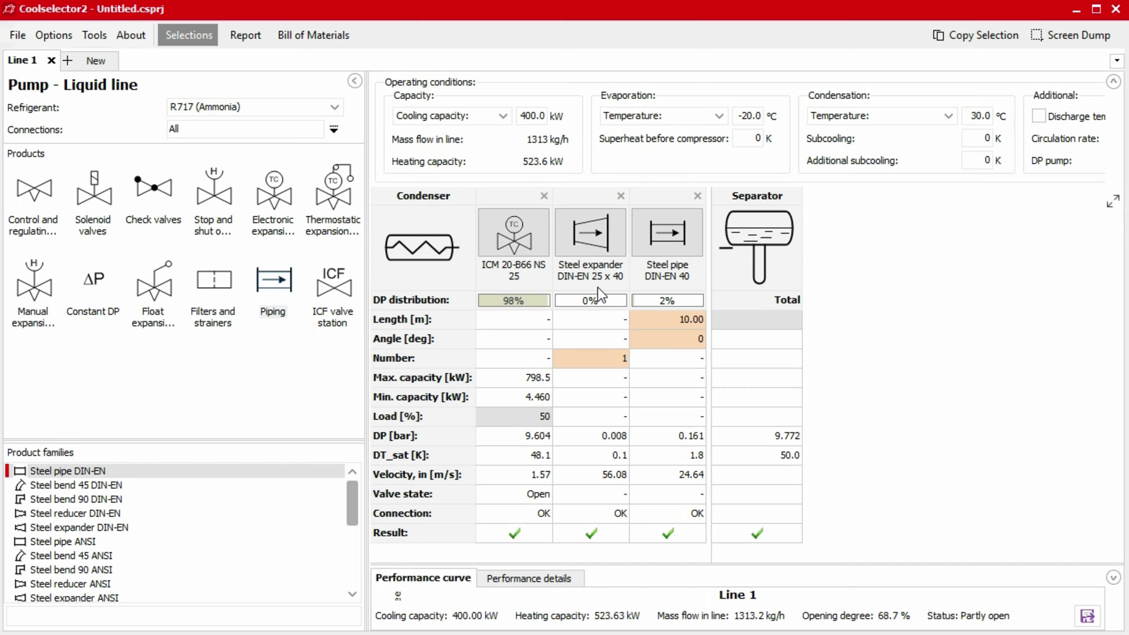
left_click(686, 320)
double_click(653, 319)
left_click_drag(628, 317, 584, 322)
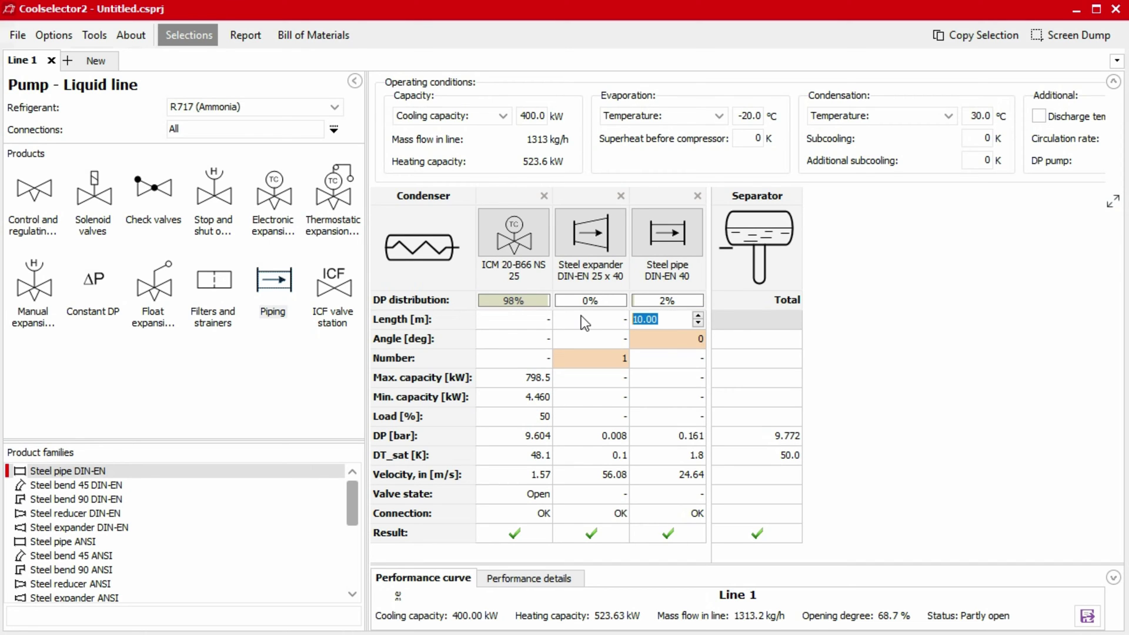
- Shorten the DIN-EN 40 pipe to 1 m and place a DIN-EN 25 pipe before the ICM valve
type("1")
key("Return")
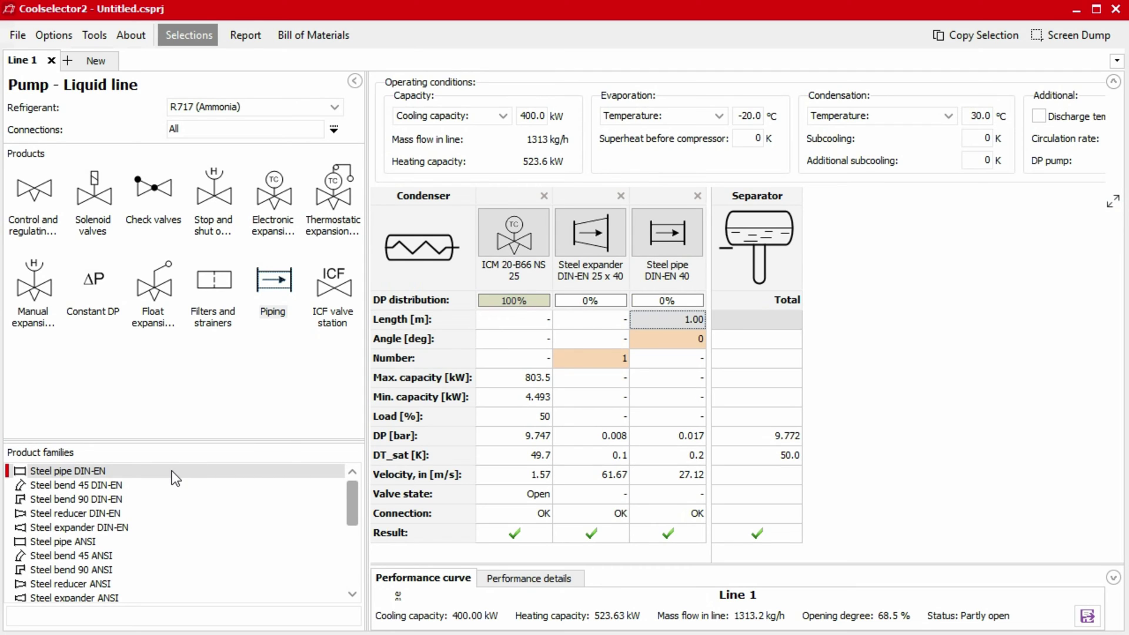
mouse_move(80, 471)
left_mouse_down()
mouse_move(464, 337)
mouse_move(511, 263)
mouse_move(489, 273)
left_mouse_up()
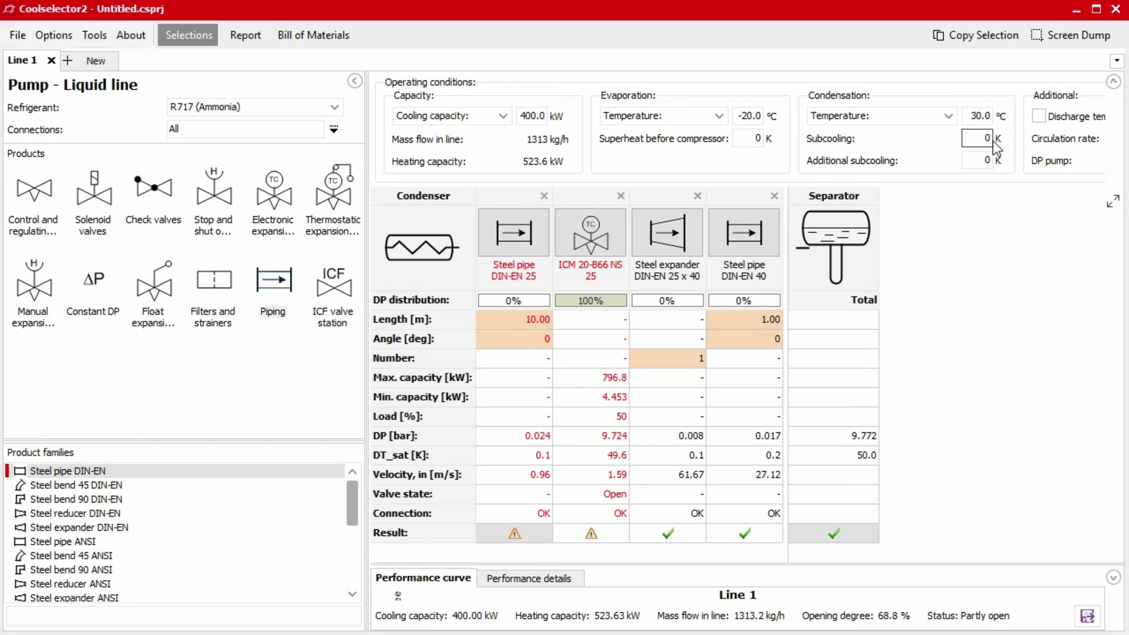
- Raise condensation subcooling to 1.0 K
double_click(981, 139)
type("1")
key("Tab")
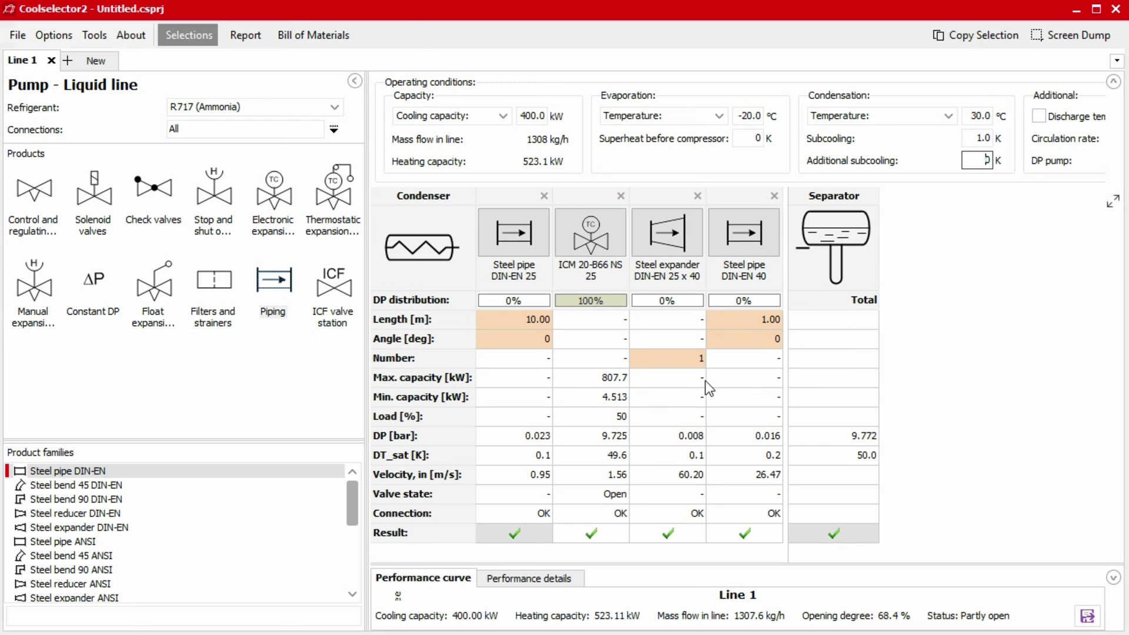
- Change the first steel pipe's length to 1 m, then back to 10 m
left_click(536, 318)
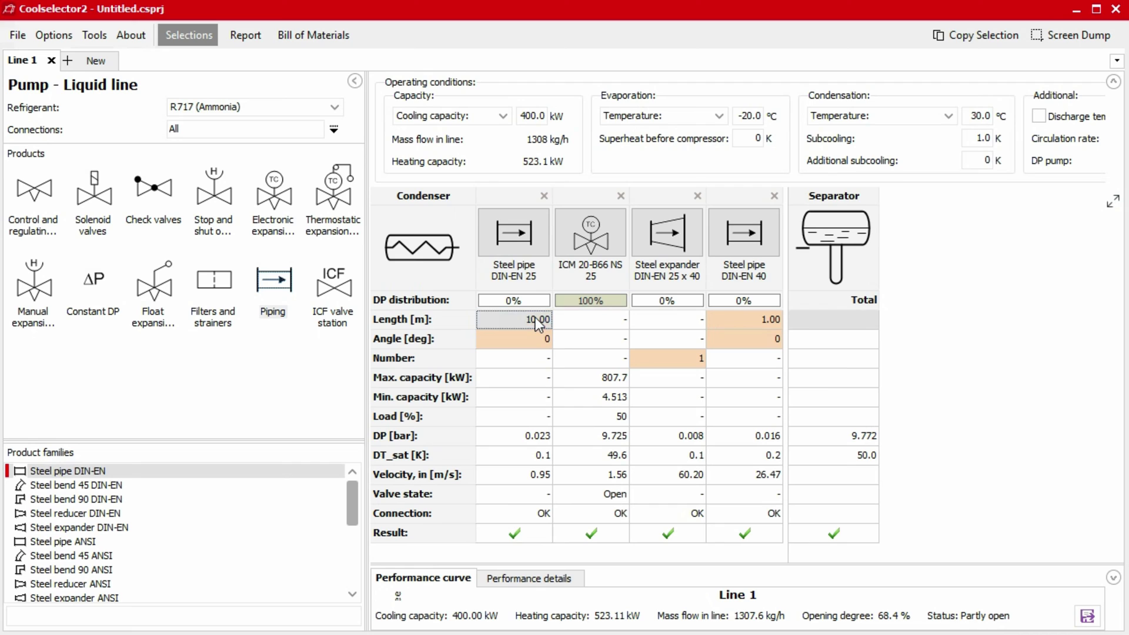
left_click(535, 318)
left_click_drag(536, 317, 470, 312)
type("1")
key("Return")
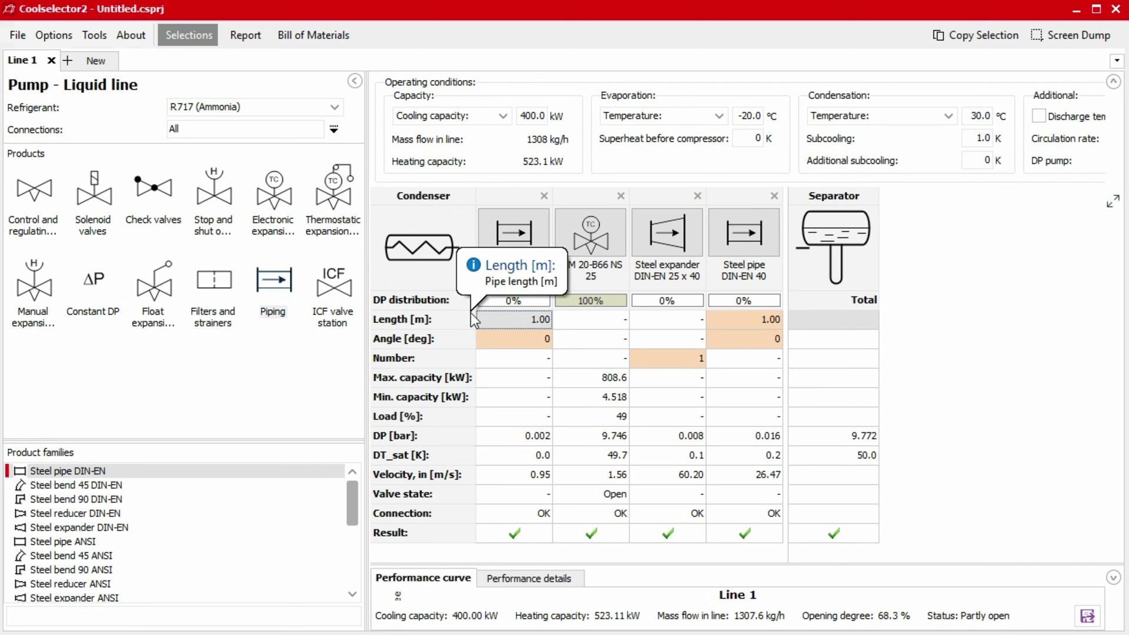
left_click(473, 318)
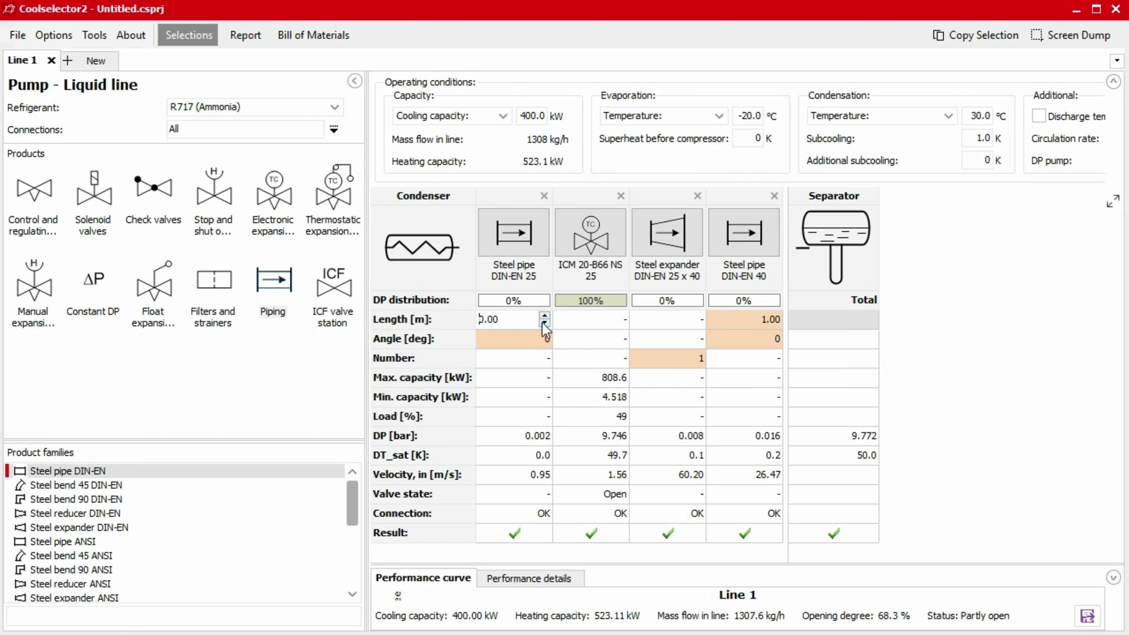
type("10")
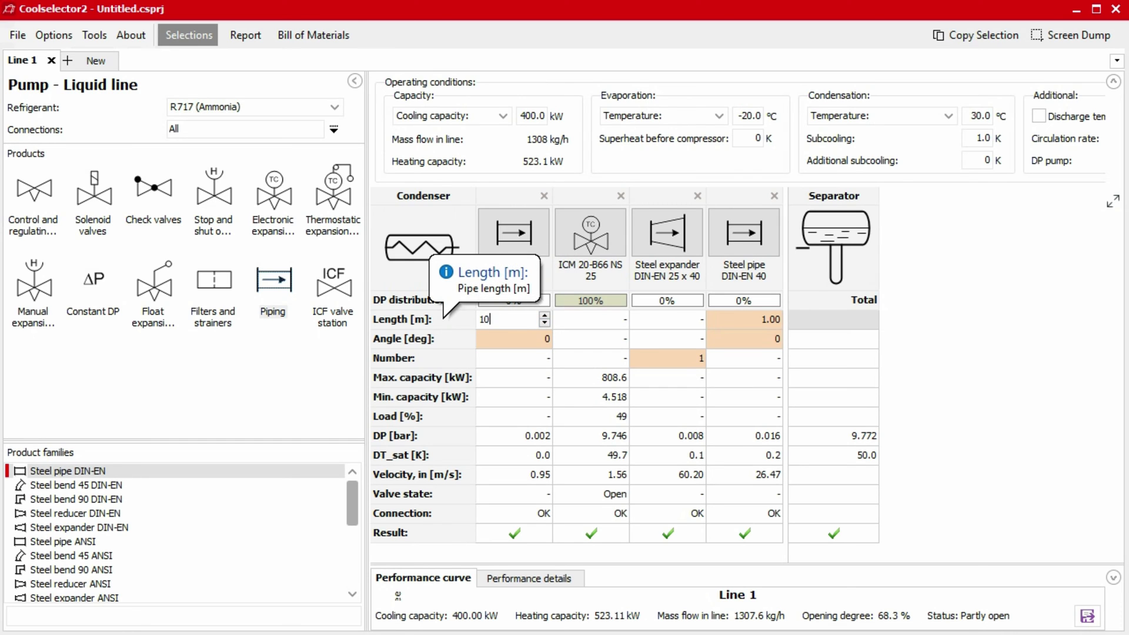
key("Return")
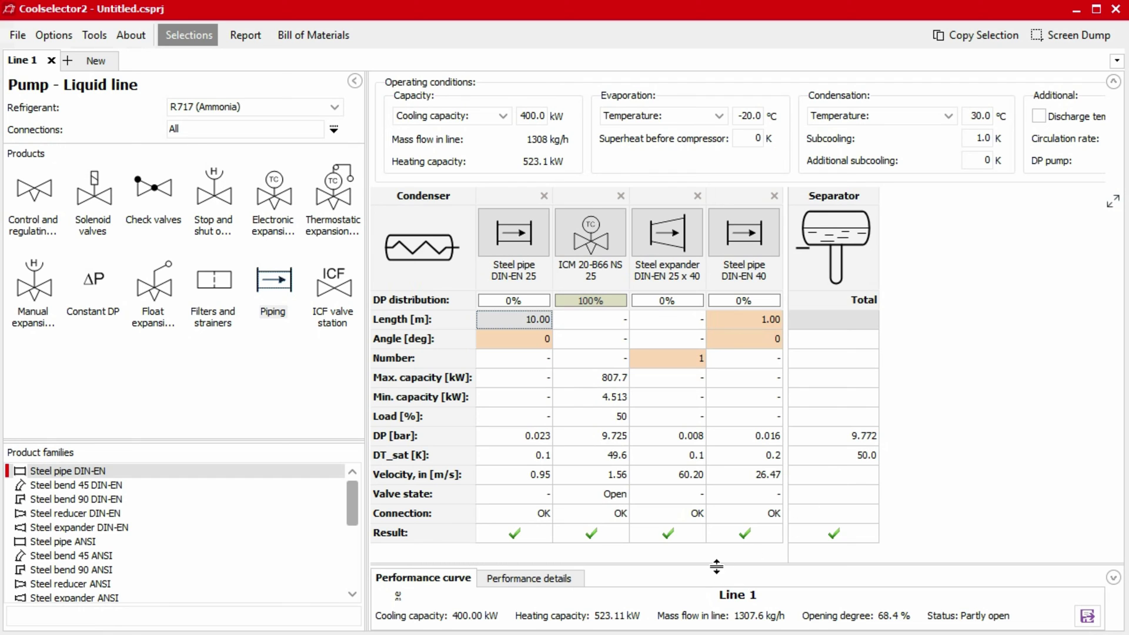
- Enlarge the bottom panel, show Performance details and check the log(p)-h diagram
left_click_drag(716, 563, 705, 355)
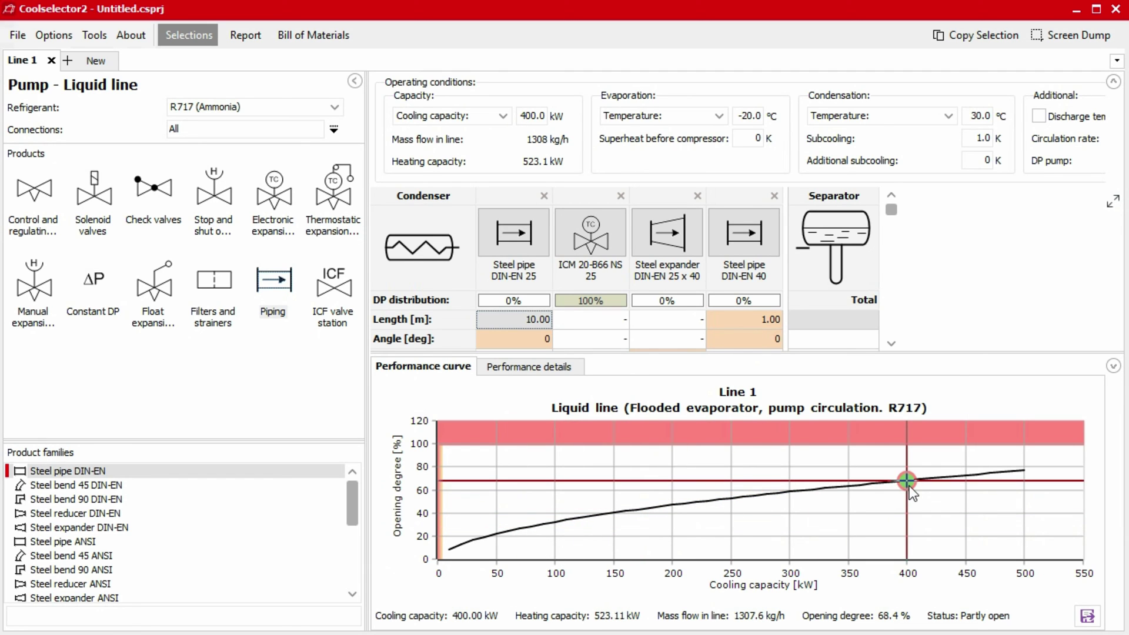
left_click(529, 367)
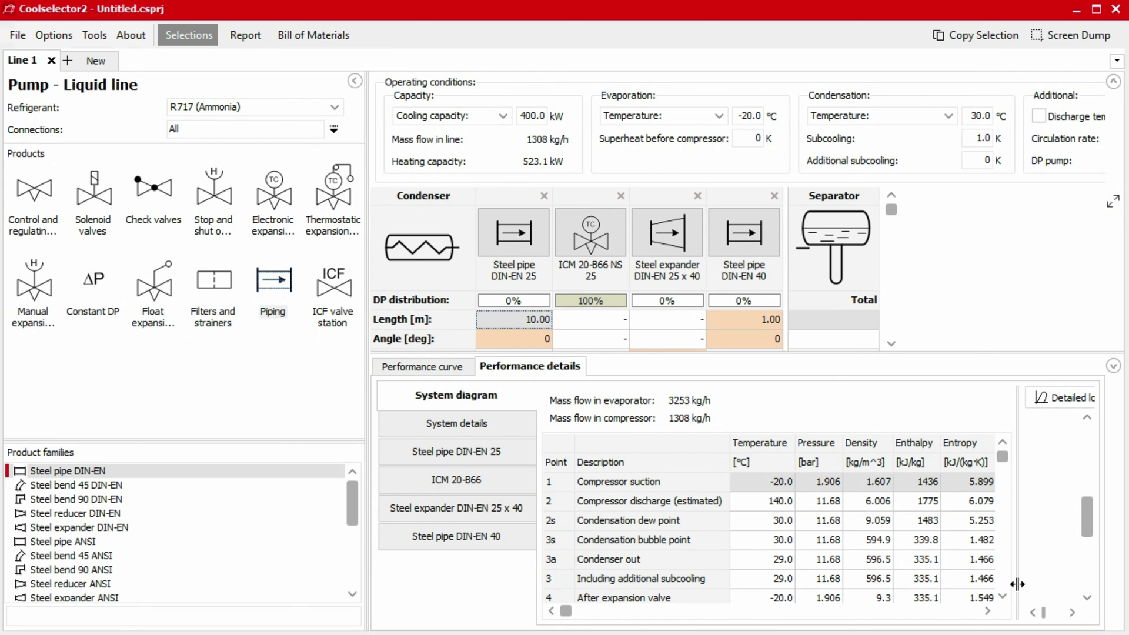
left_click_drag(1017, 584, 712, 564)
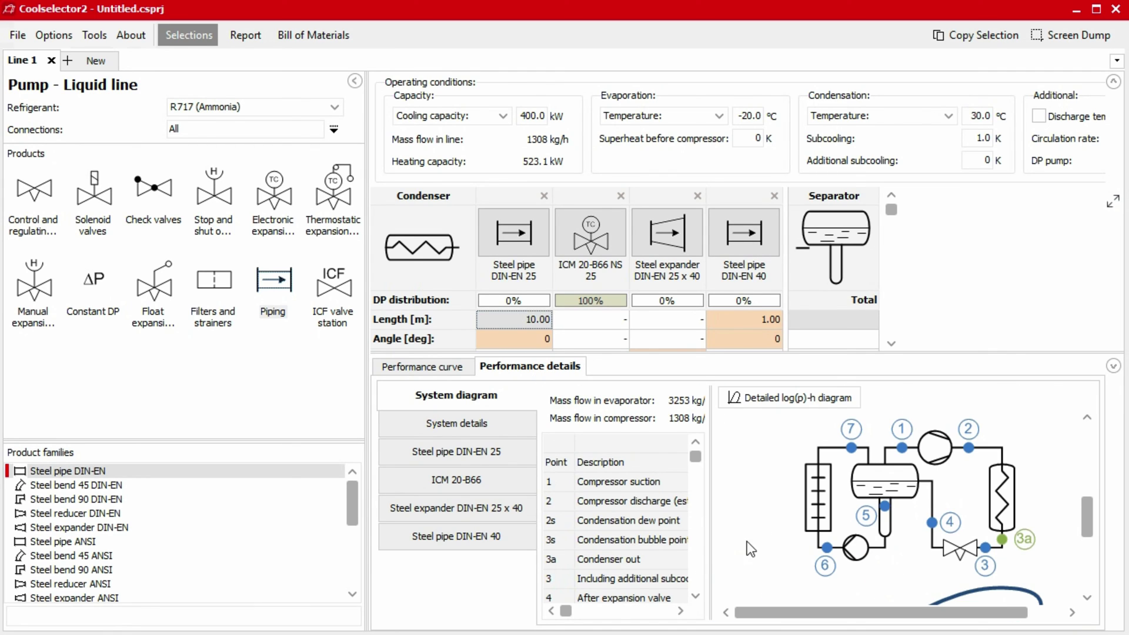
left_click(775, 404)
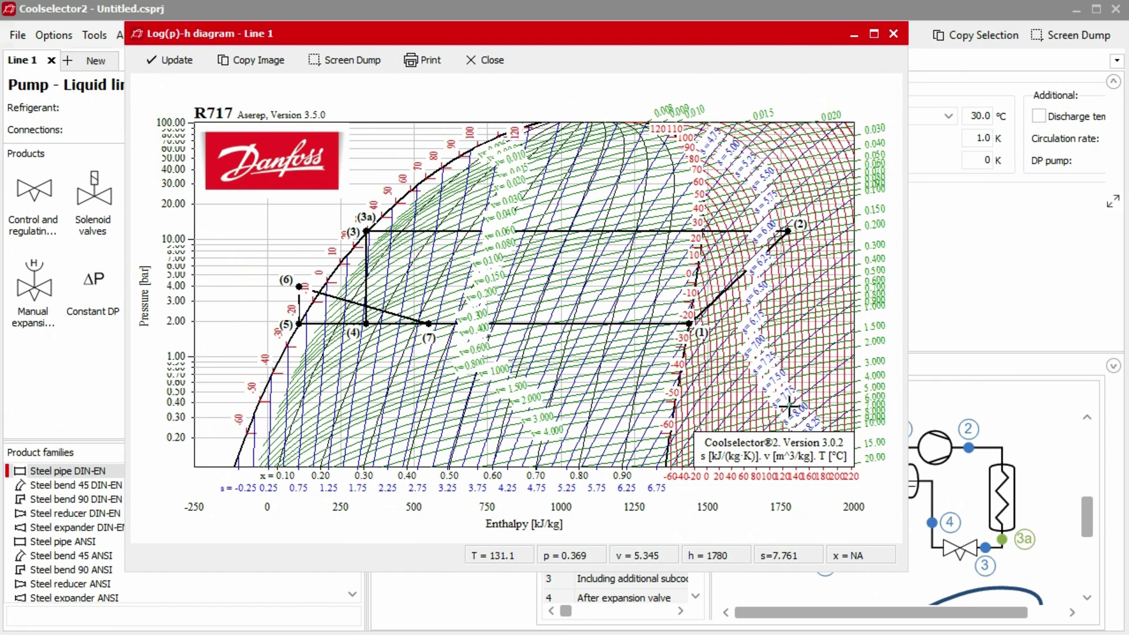
left_click(894, 34)
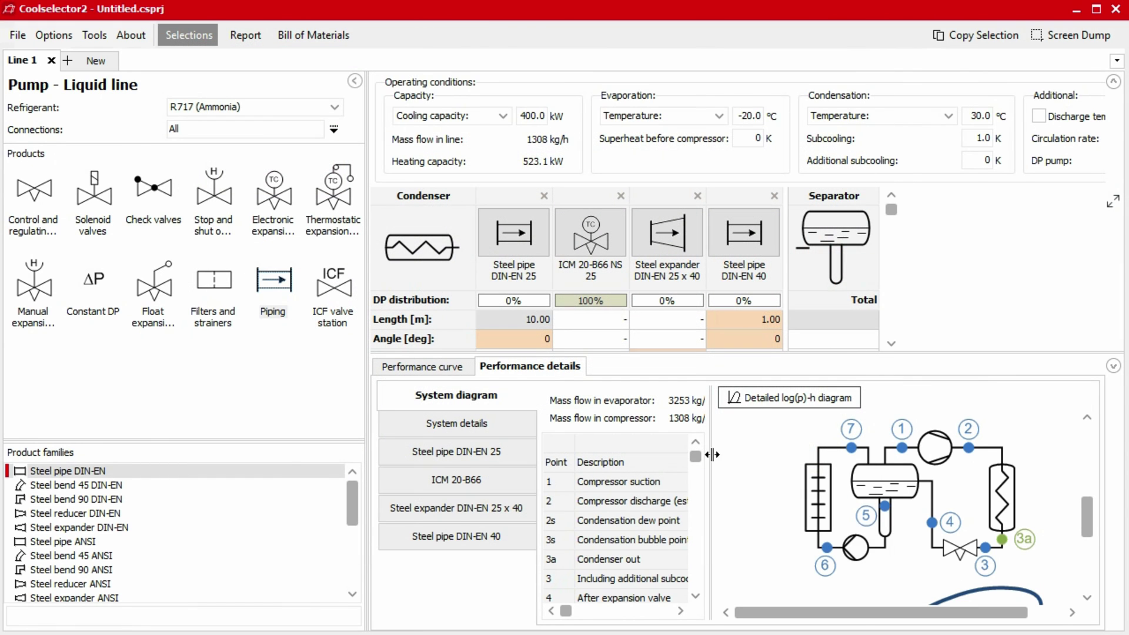
left_click_drag(712, 454, 1033, 462)
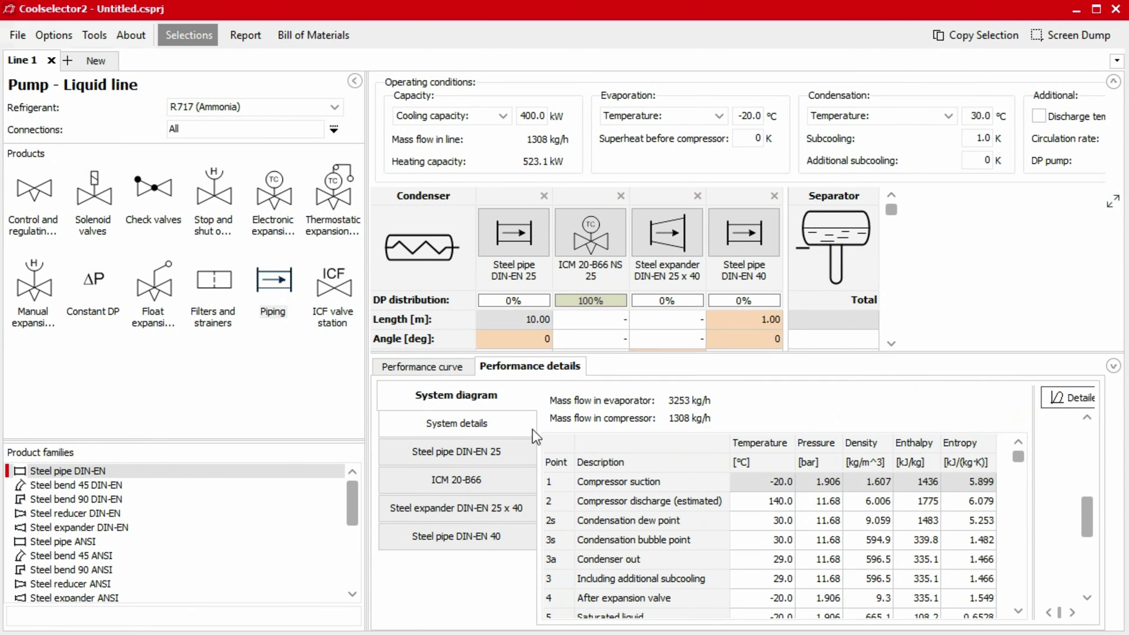
- Step through details for the system, DIN-EN 25 pipe, ICM valve, expander and DIN-EN 40 pipe
left_click(493, 425)
left_click(489, 452)
left_click(488, 480)
left_click(488, 508)
left_click(489, 537)
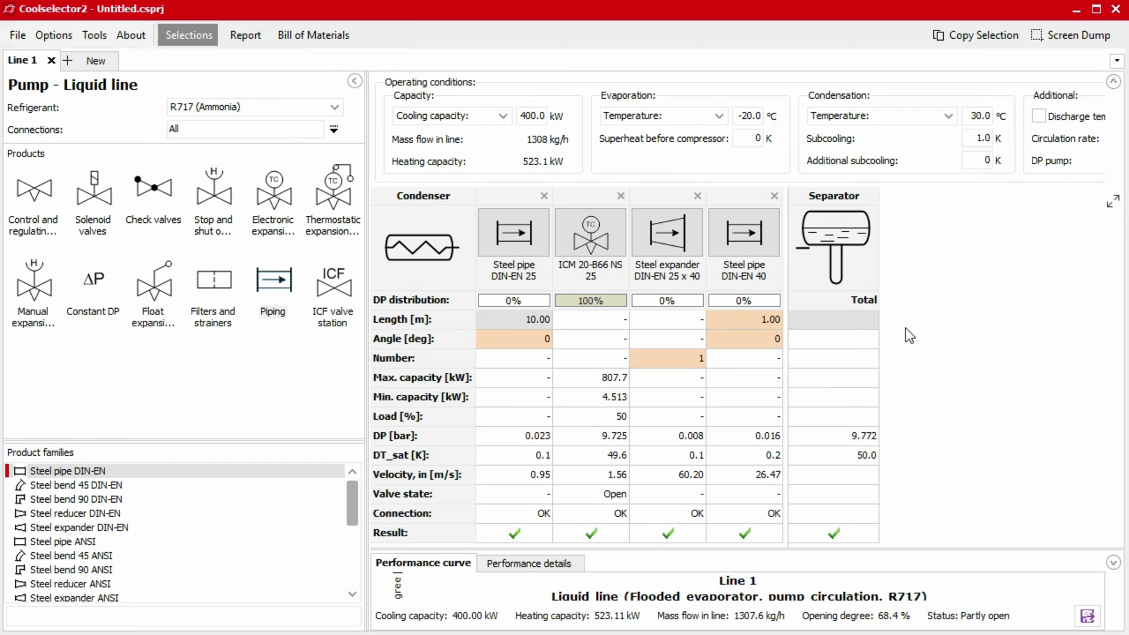
- Remove the ICM 20-B66 valve and drag an AKVA 15-4 valve into its place
left_click(620, 195)
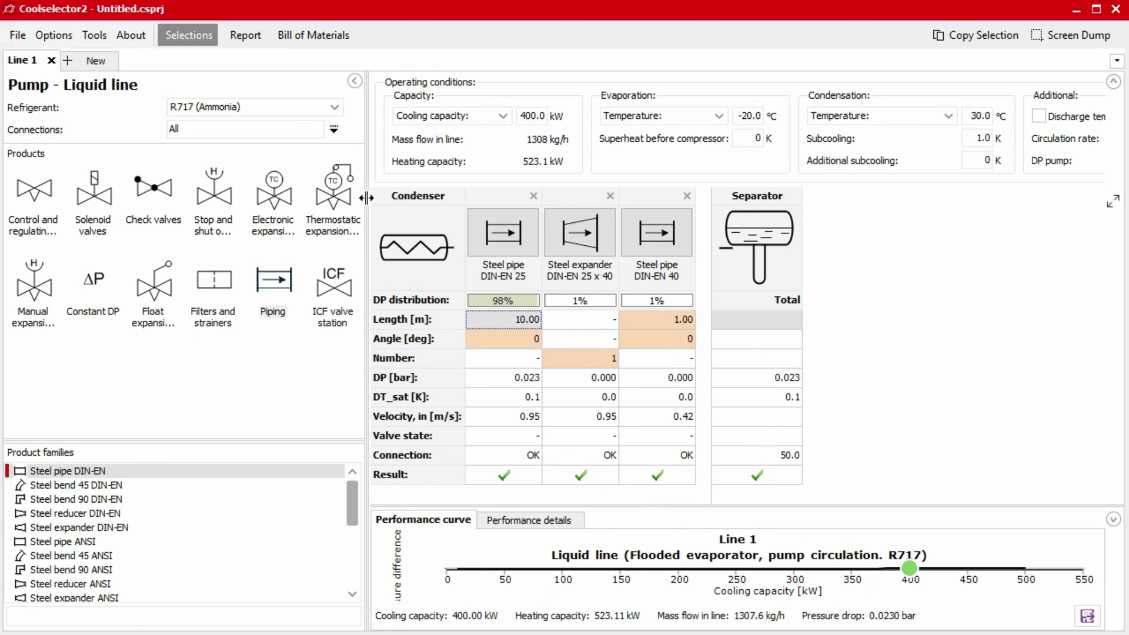
left_click(281, 200)
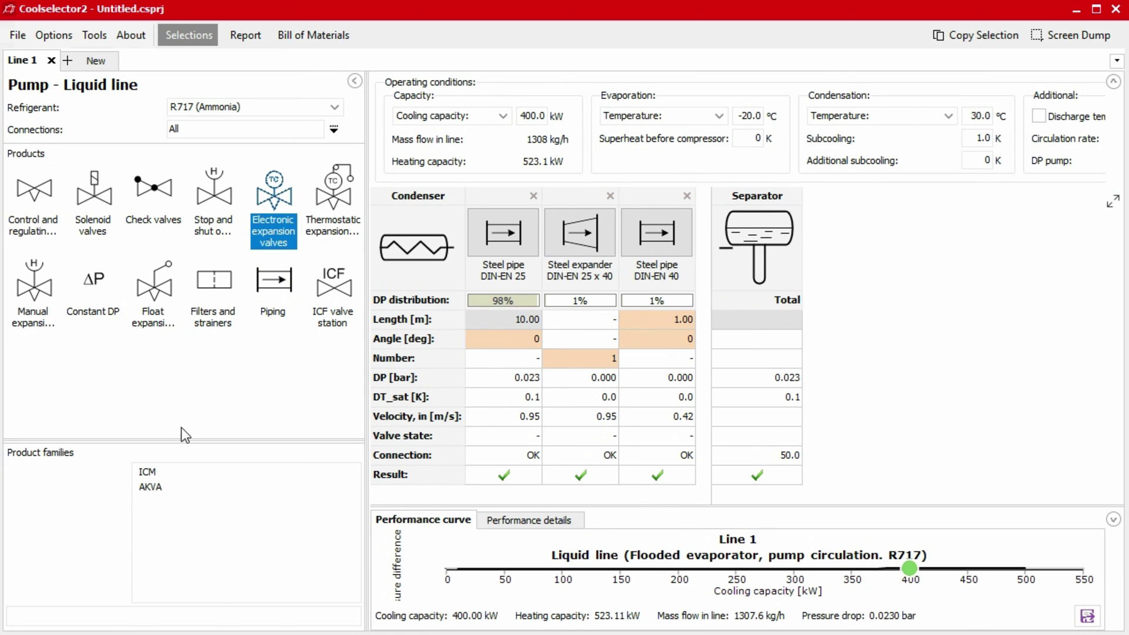
mouse_move(150, 487)
left_click_drag(157, 489, 563, 237)
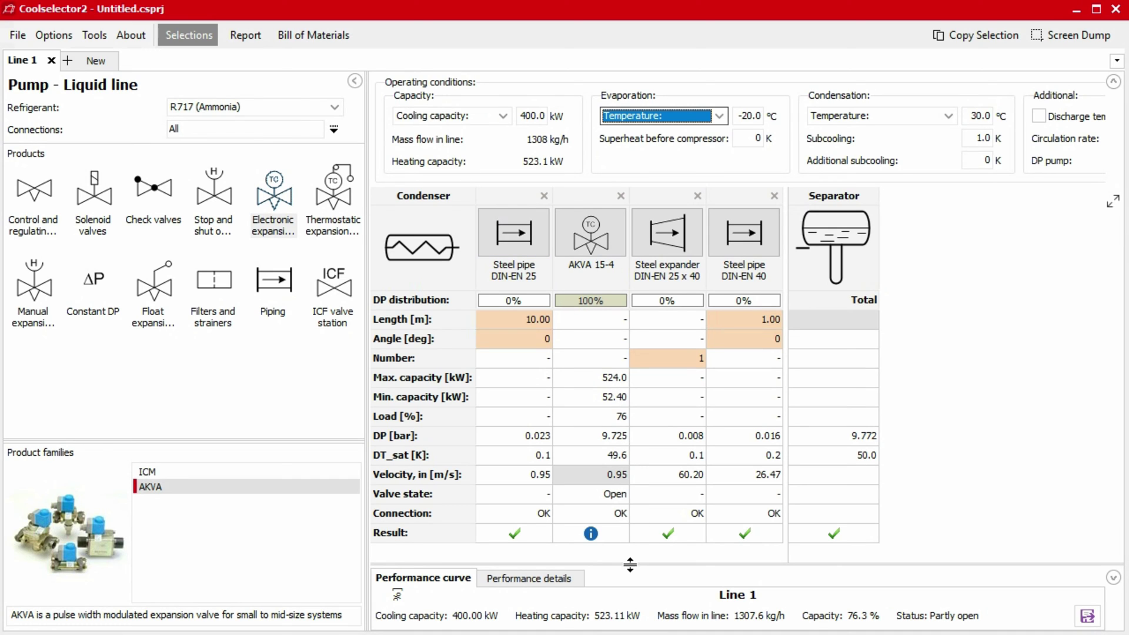
left_click_drag(630, 564, 622, 359)
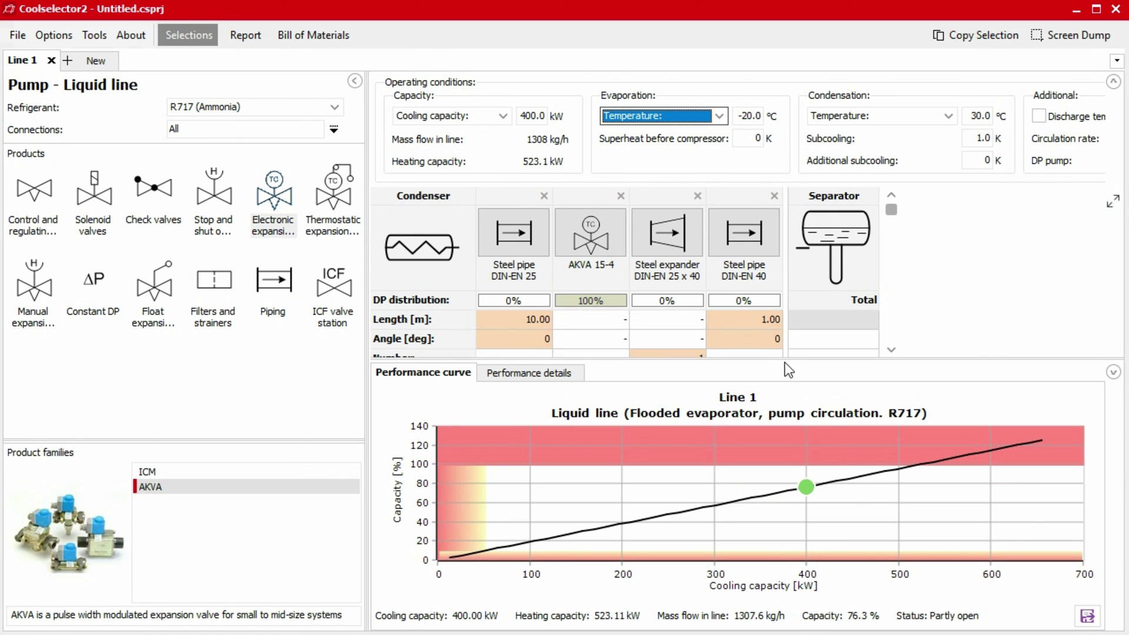
left_click_drag(785, 358, 768, 580)
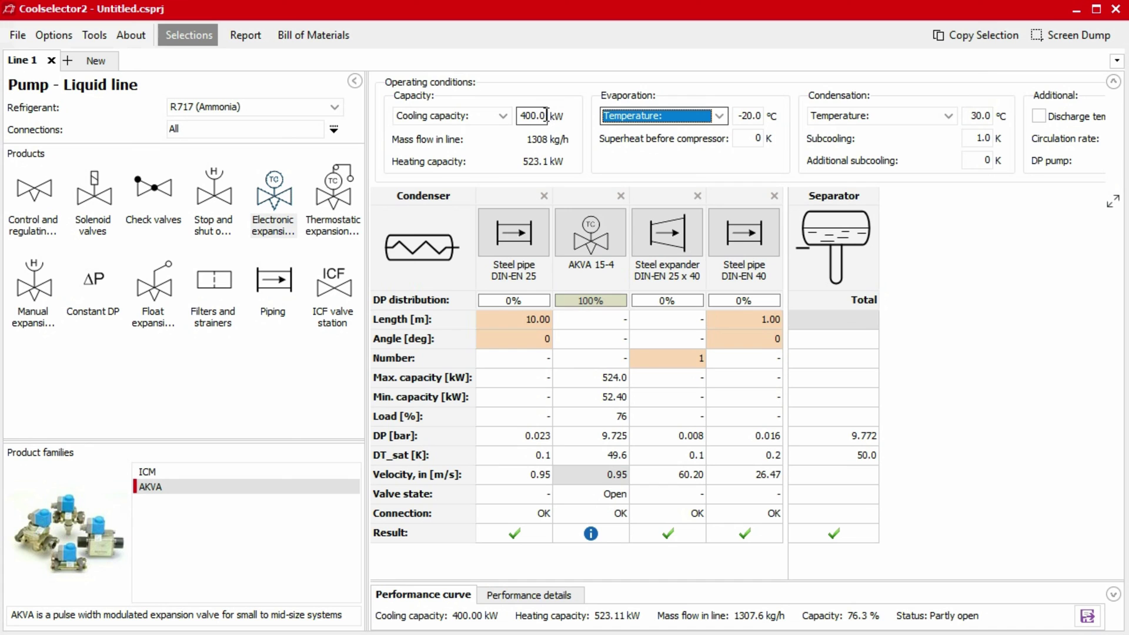
- Lower the cooling capacity to 320 kW
left_click(533, 115)
type("320")
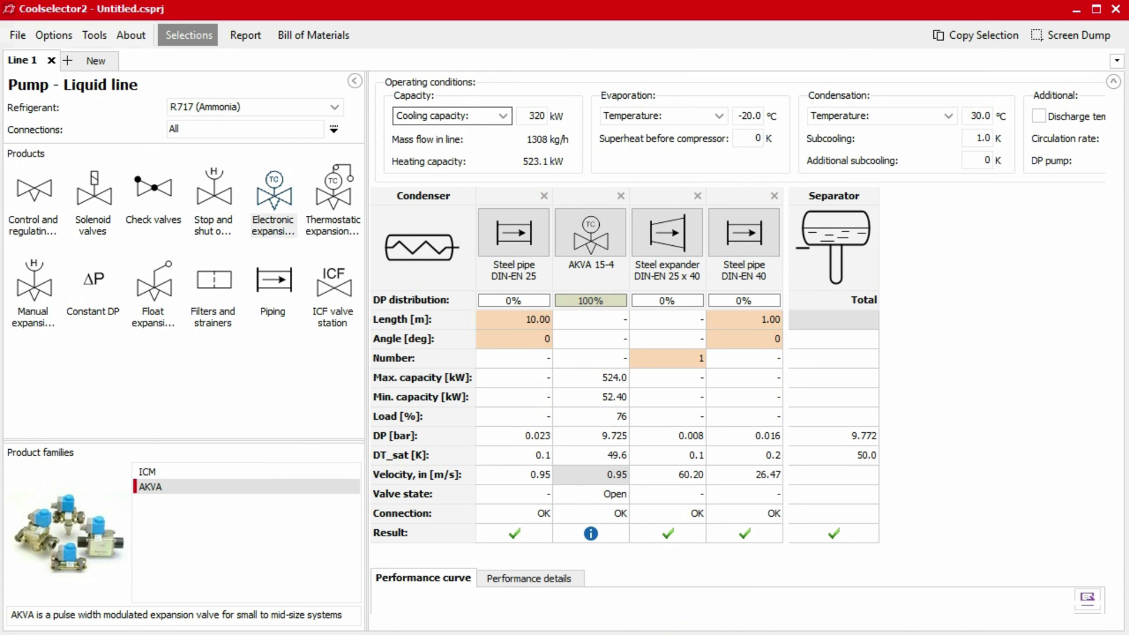
key("Tab")
- Replace the AKVA 15-4 valve with the smaller AKVA 15-3
left_click(591, 241)
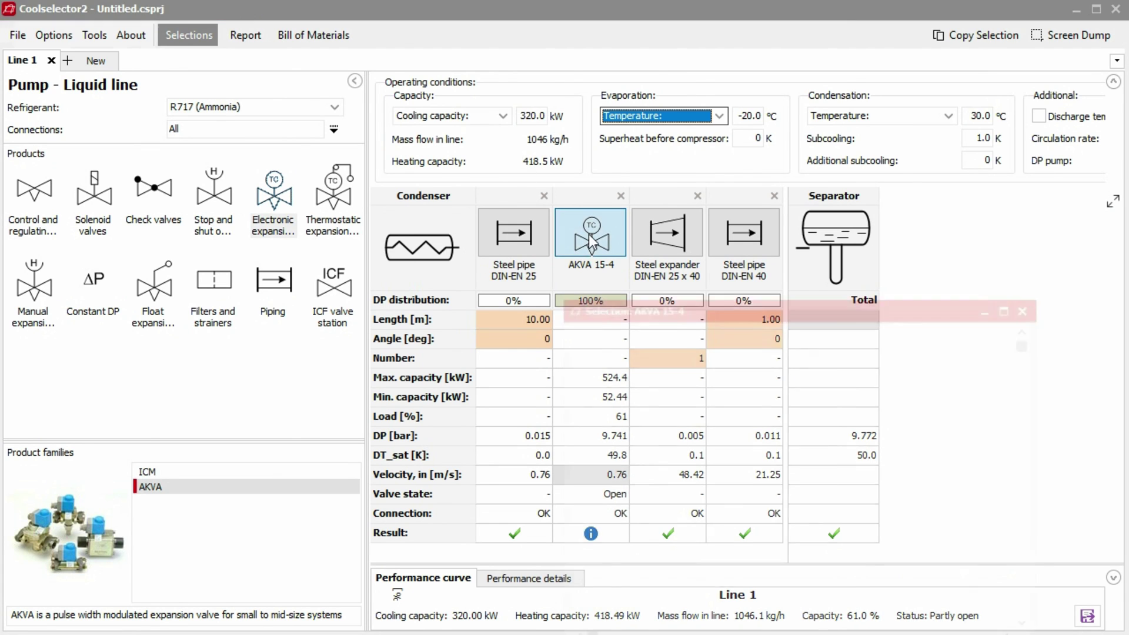
left_click(604, 431)
left_click(604, 539)
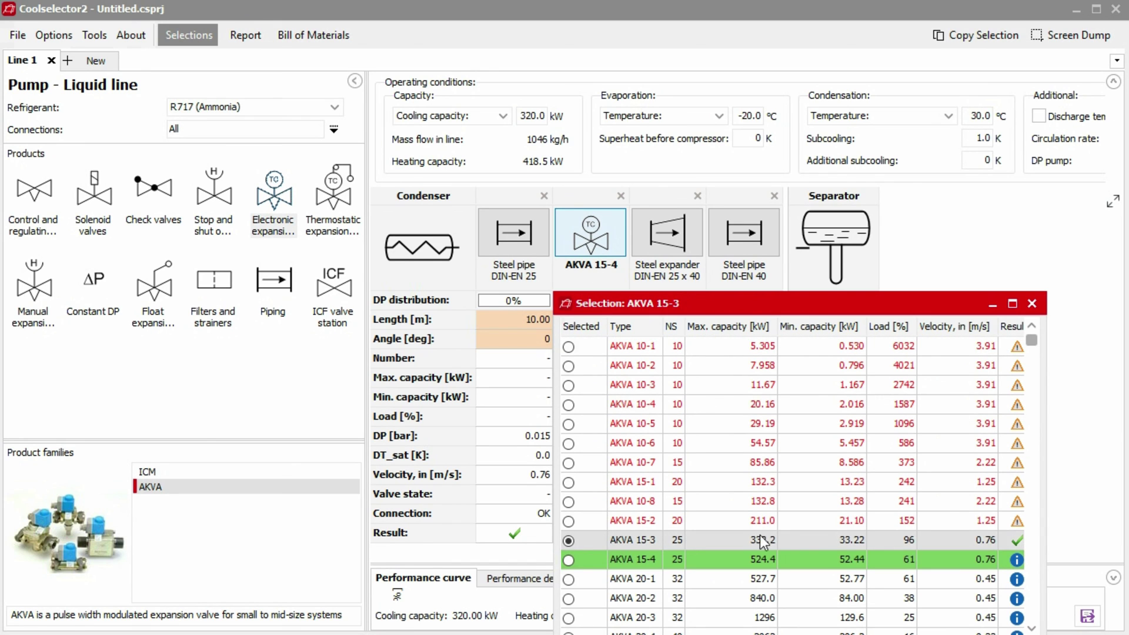
double_click(911, 543)
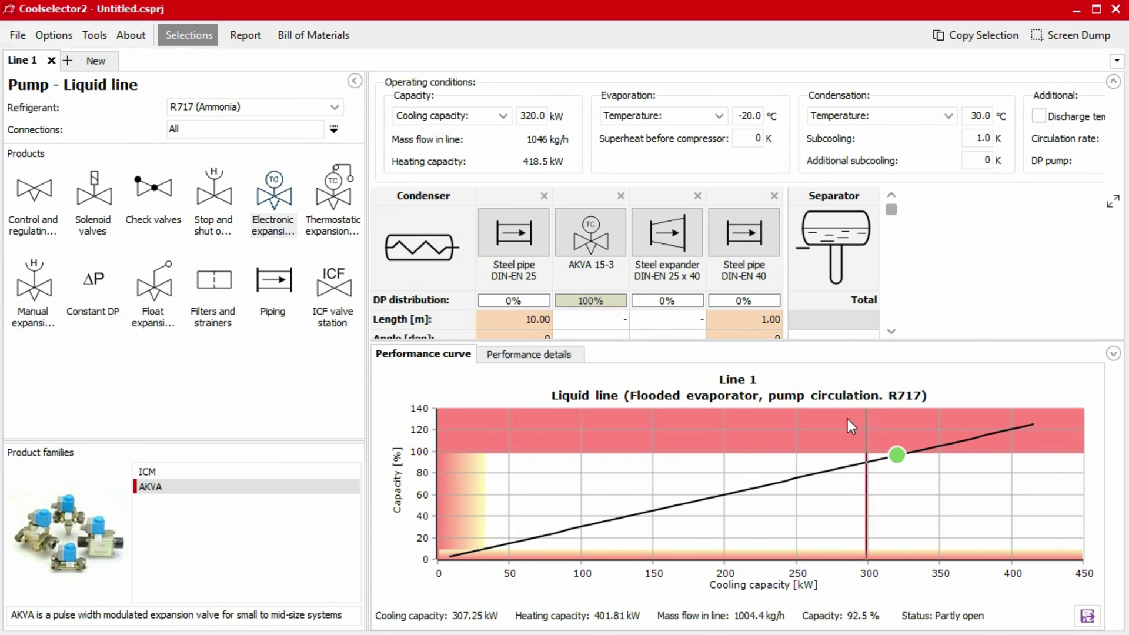
- Add system performance details under Line 1 in the report and refresh it to five pages
left_click(253, 35)
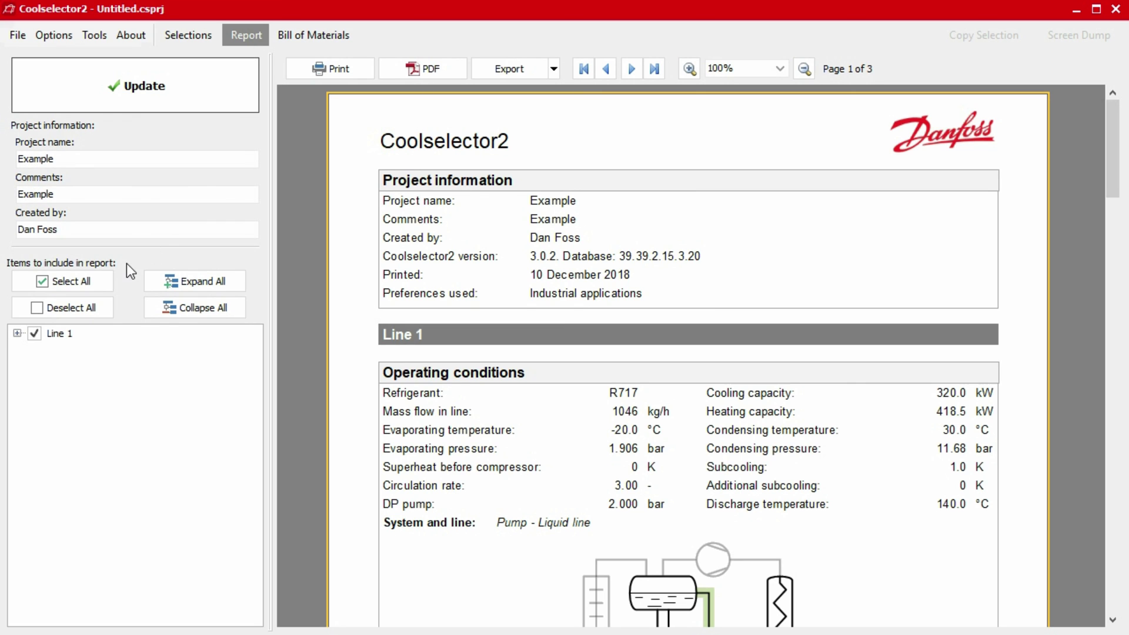
left_click(18, 333)
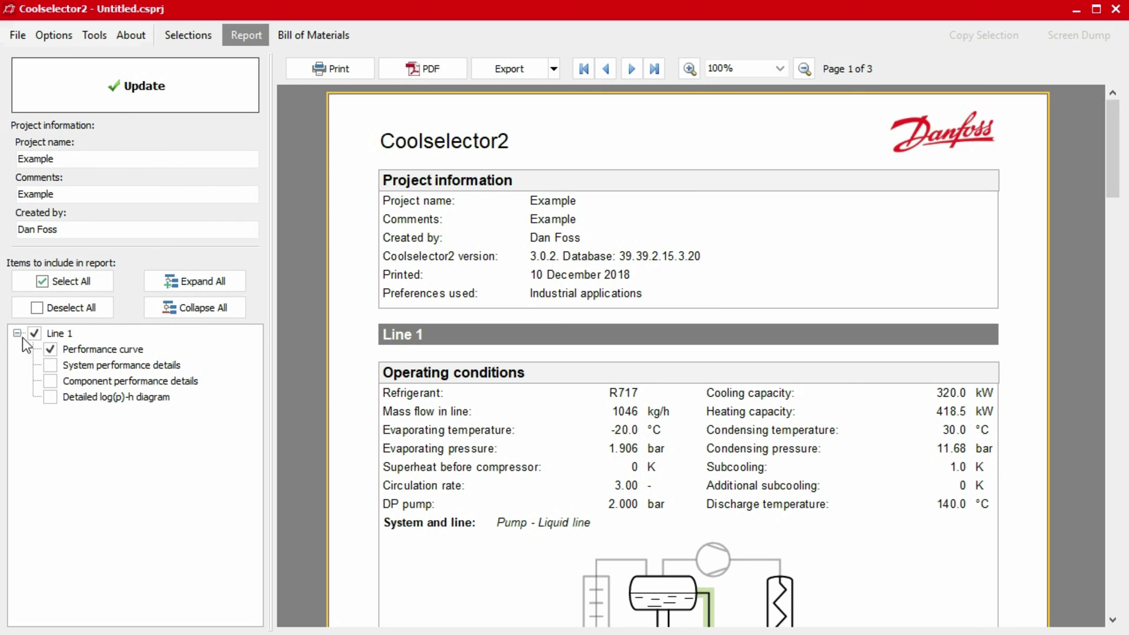
left_click(51, 368)
left_click(125, 91)
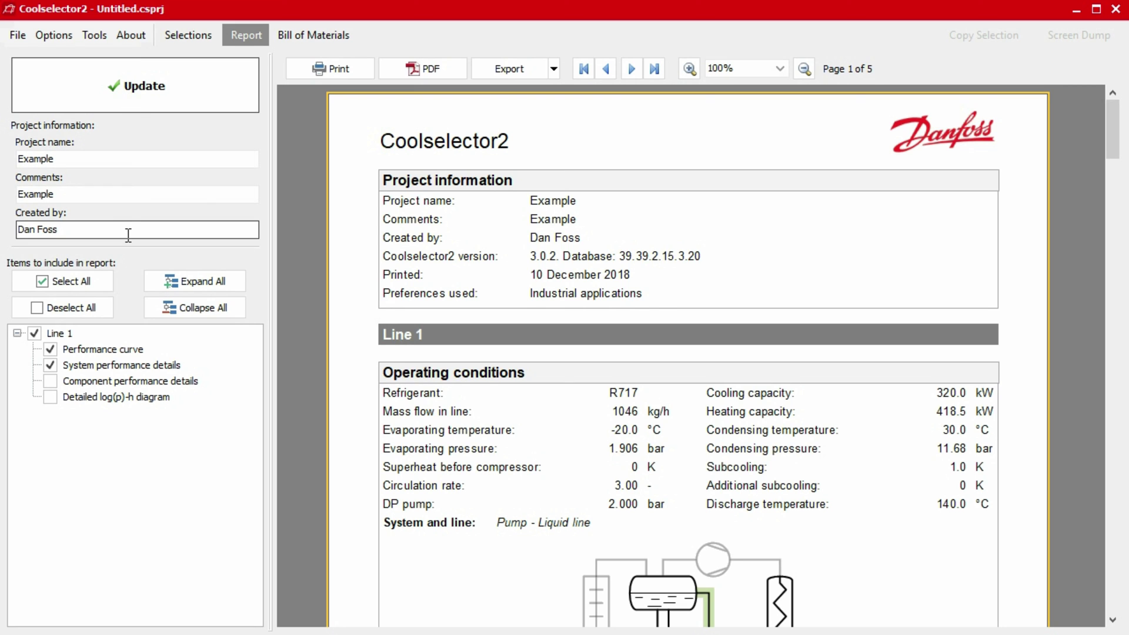
left_click(137, 90)
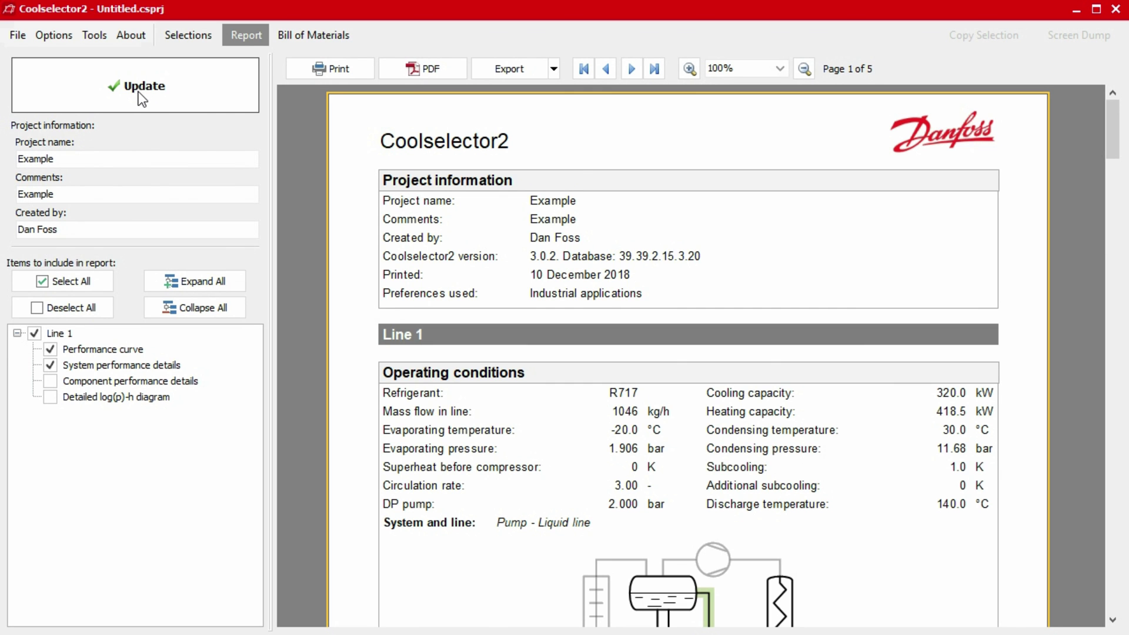